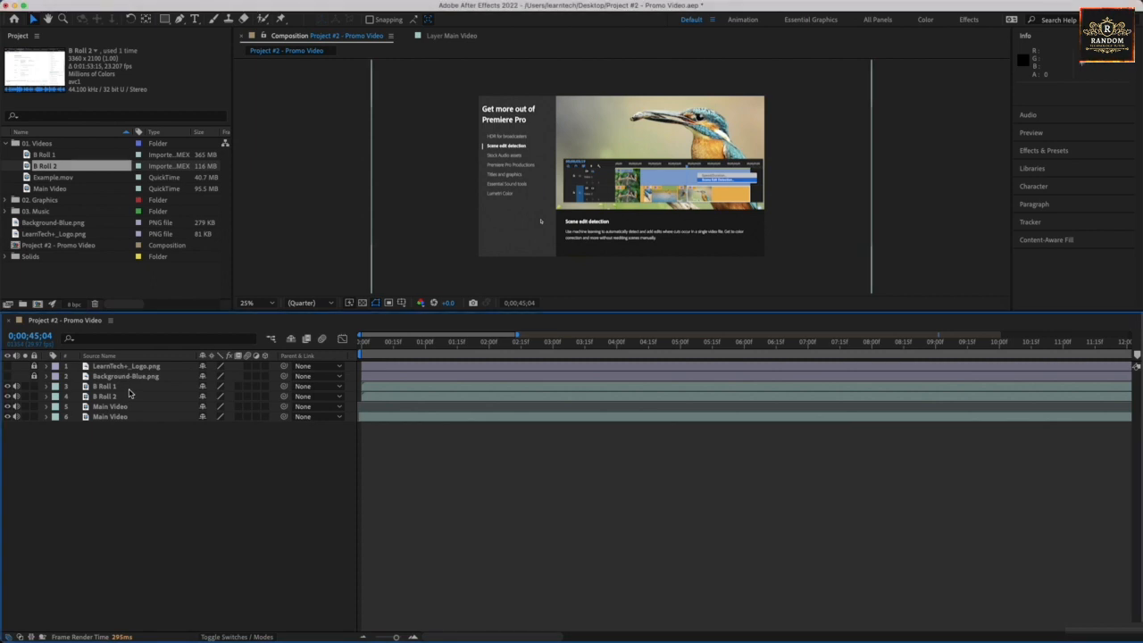
Scale the B Roll 1 layer proportionally down to 57% to match the composition width, and lock the layer
left_click(130, 390)
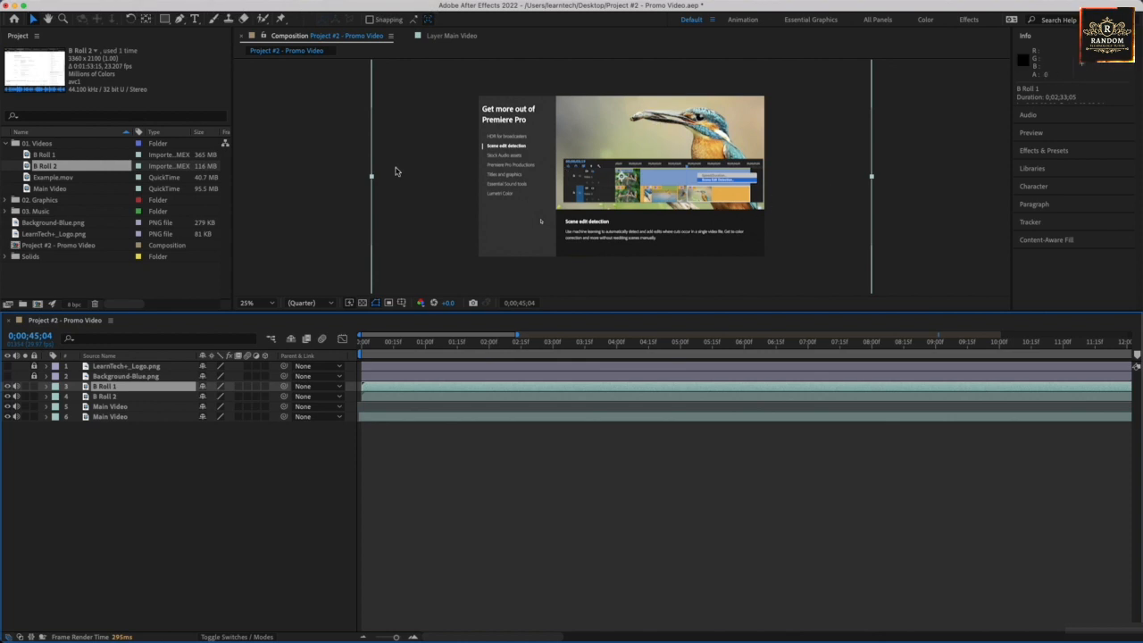
left_click_drag(372, 176, 480, 170)
key("shift")
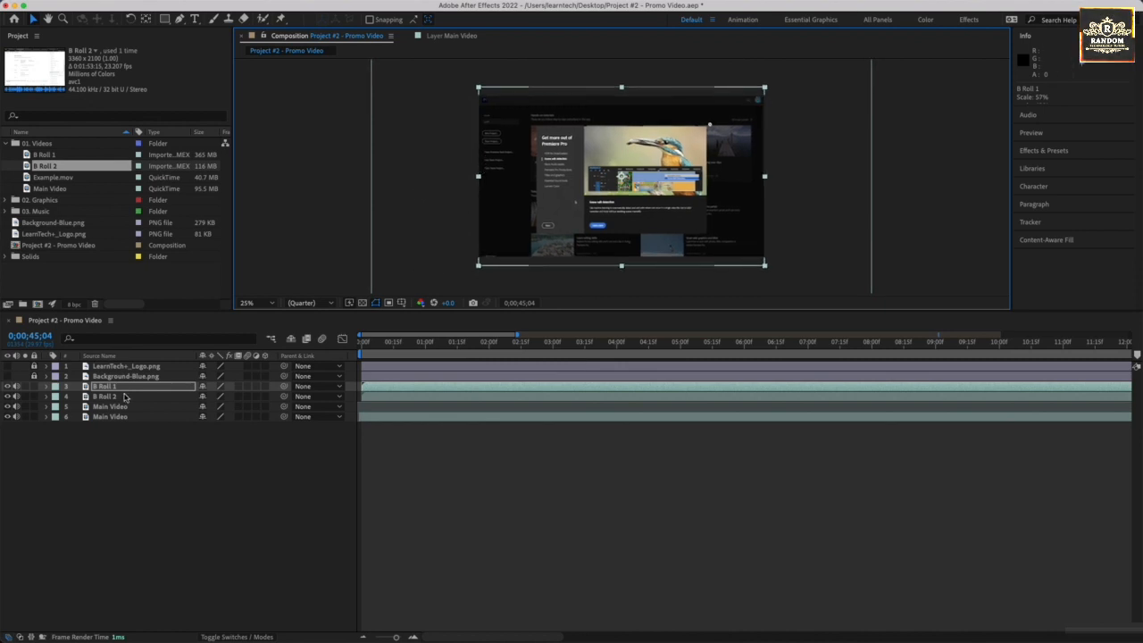
left_click(34, 385)
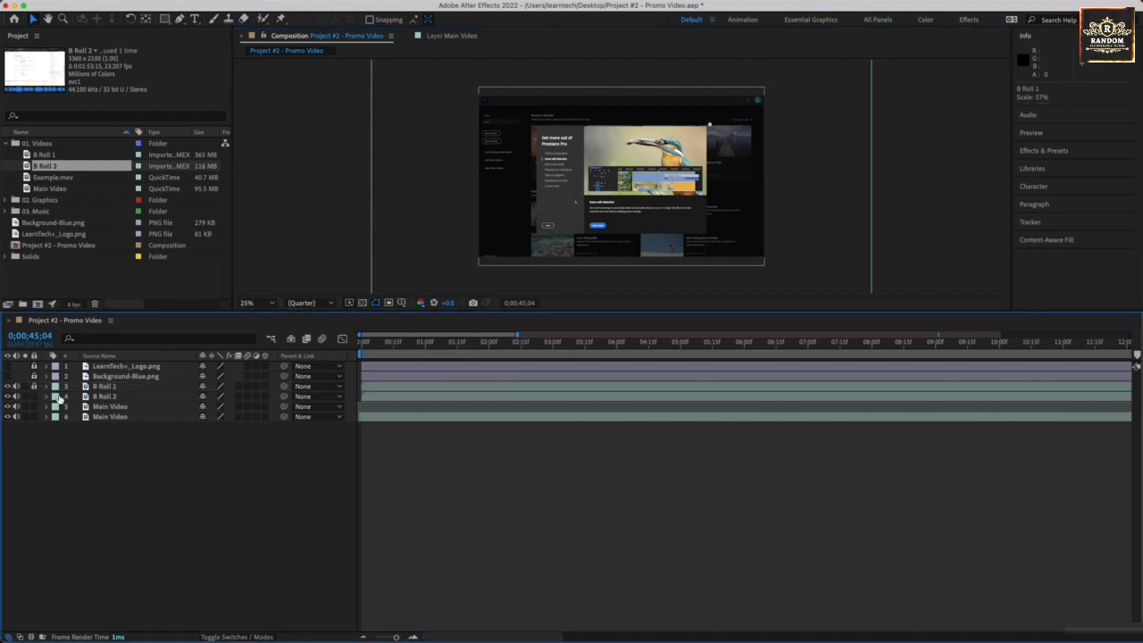
Scale the B Roll 2 layer proportionally down to 57% to match the composition width, and deselect it
left_click(136, 397)
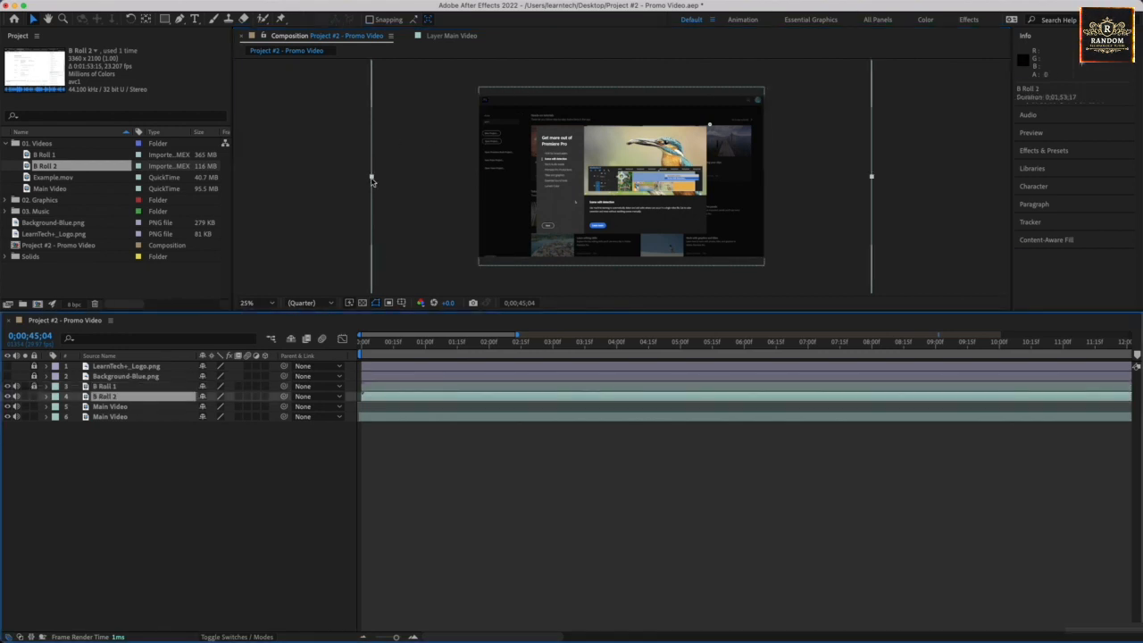
left_click_drag(371, 178, 480, 176)
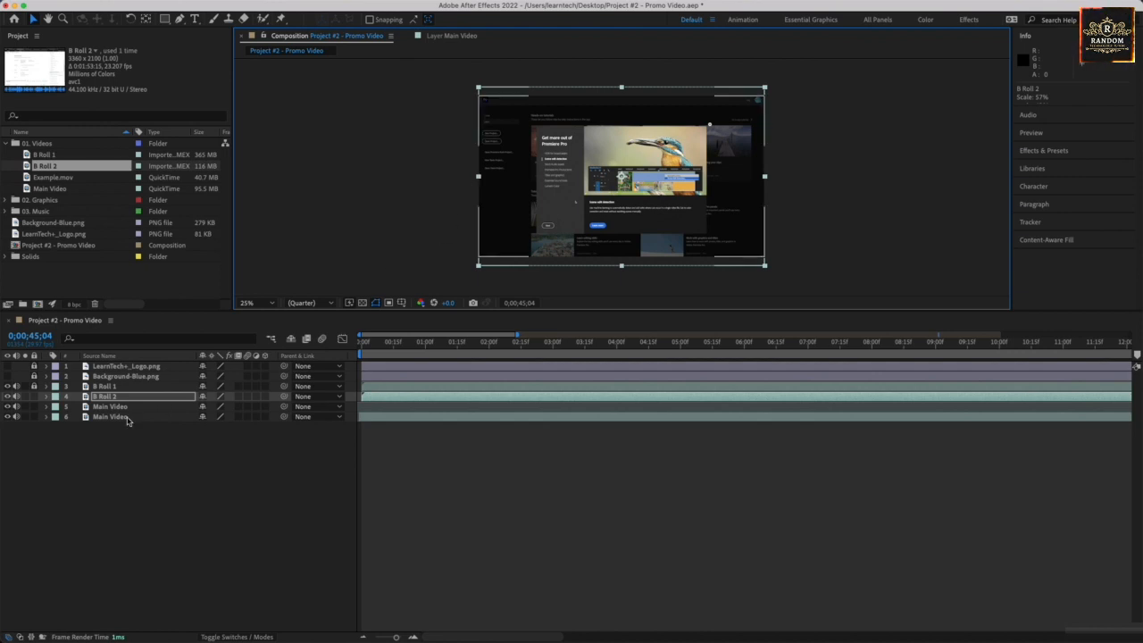
left_click(105, 475)
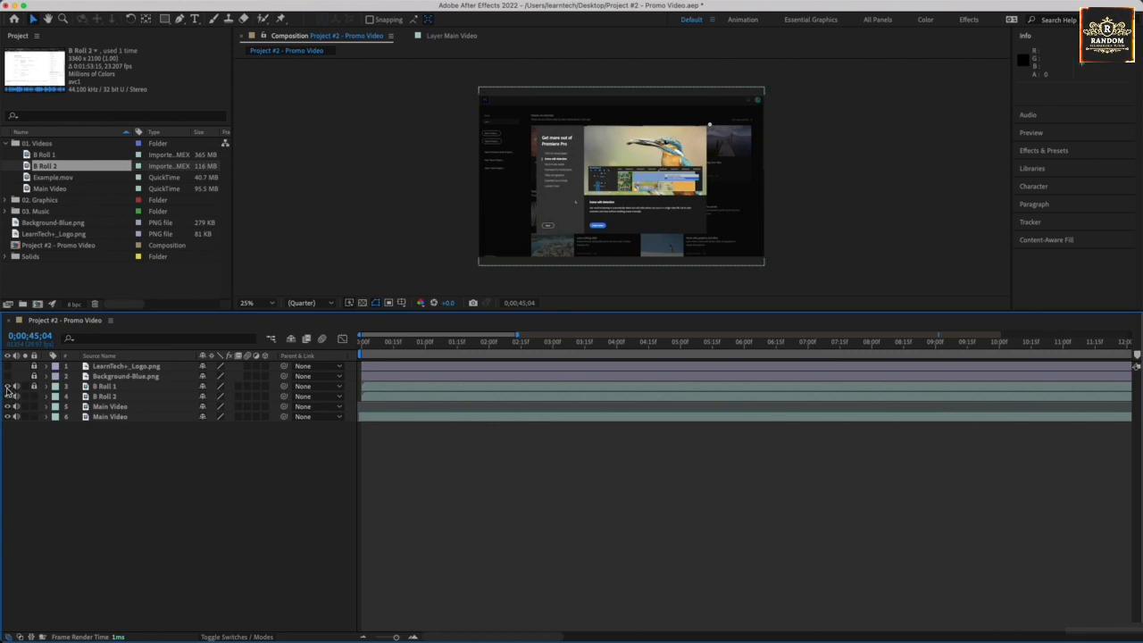
Hide the B Roll 1 and B Roll 2 layers and preview the composition from 0;00;00;00
left_click_drag(7, 386, 7, 397)
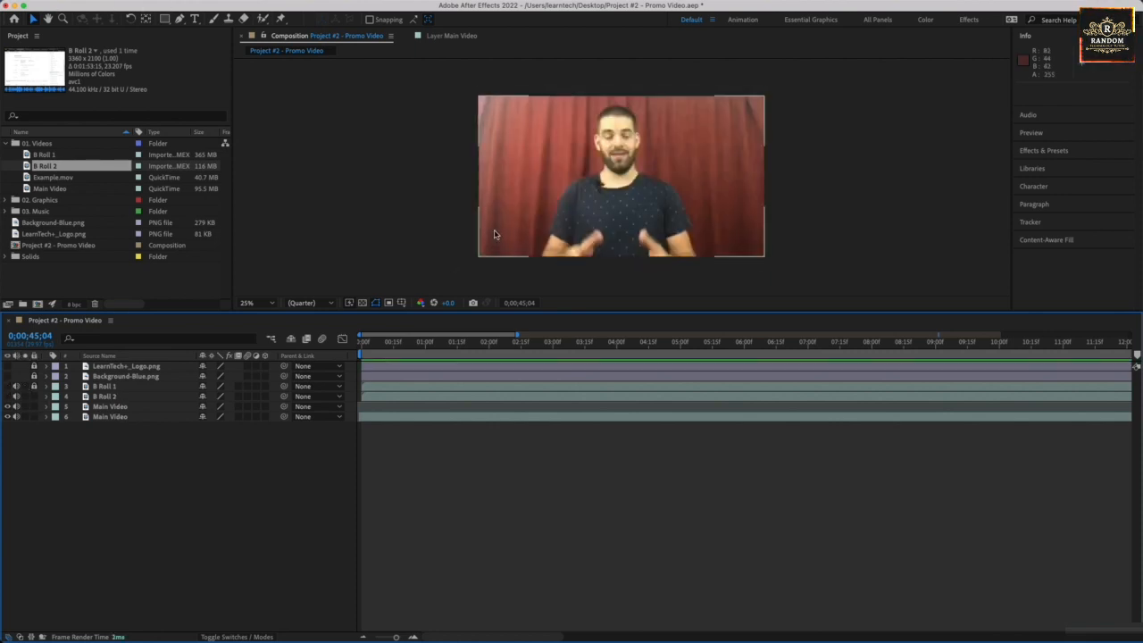
left_click_drag(428, 348, 342, 350)
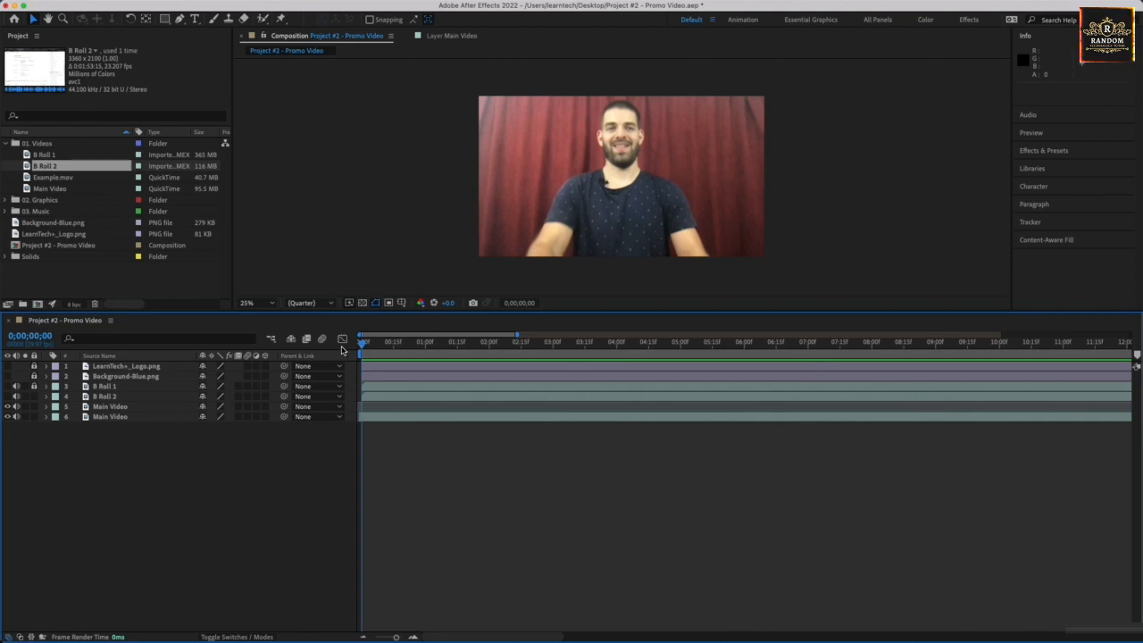
key("space")
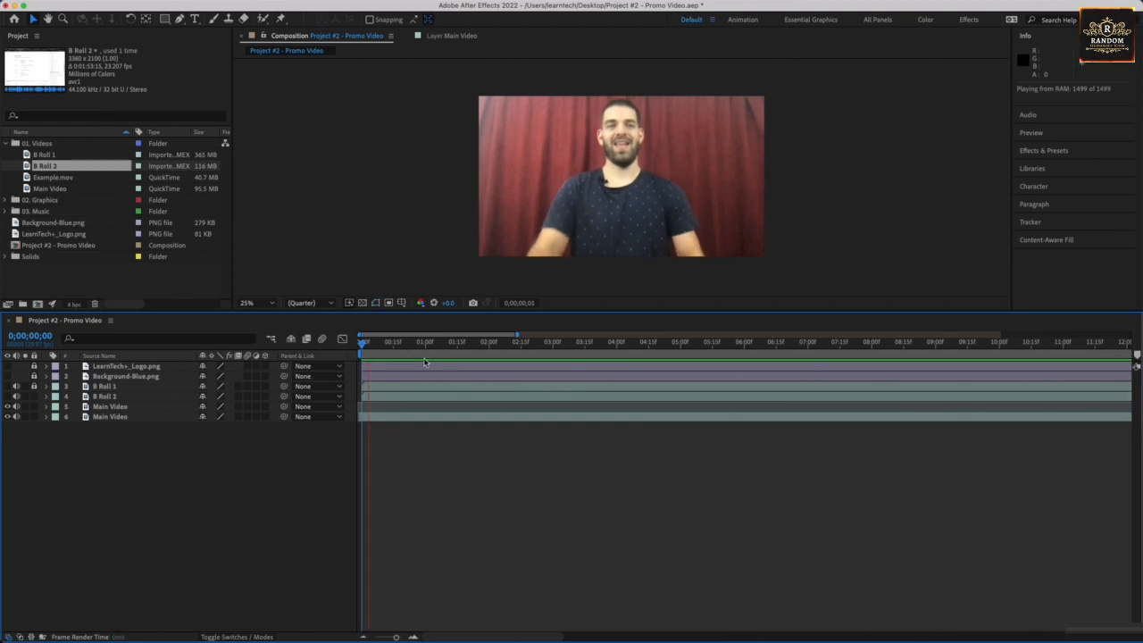
key("space")
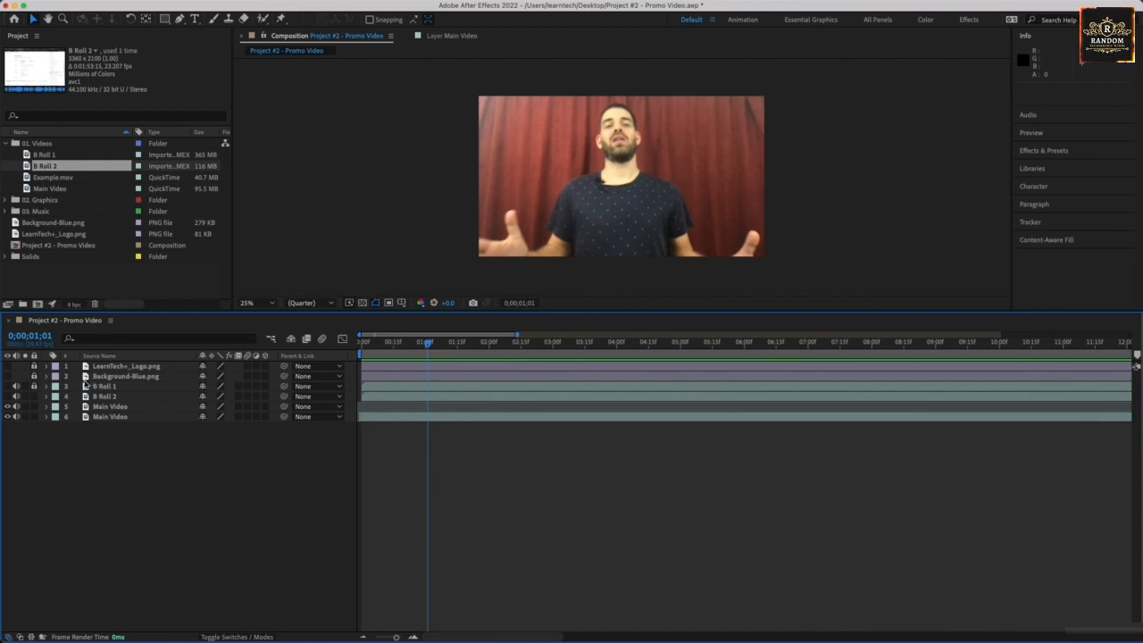
Mute both B Roll layers, checking playback with the two Main Video layers silenced and restoring the Main Video audio
left_click(16, 407)
left_click(17, 417)
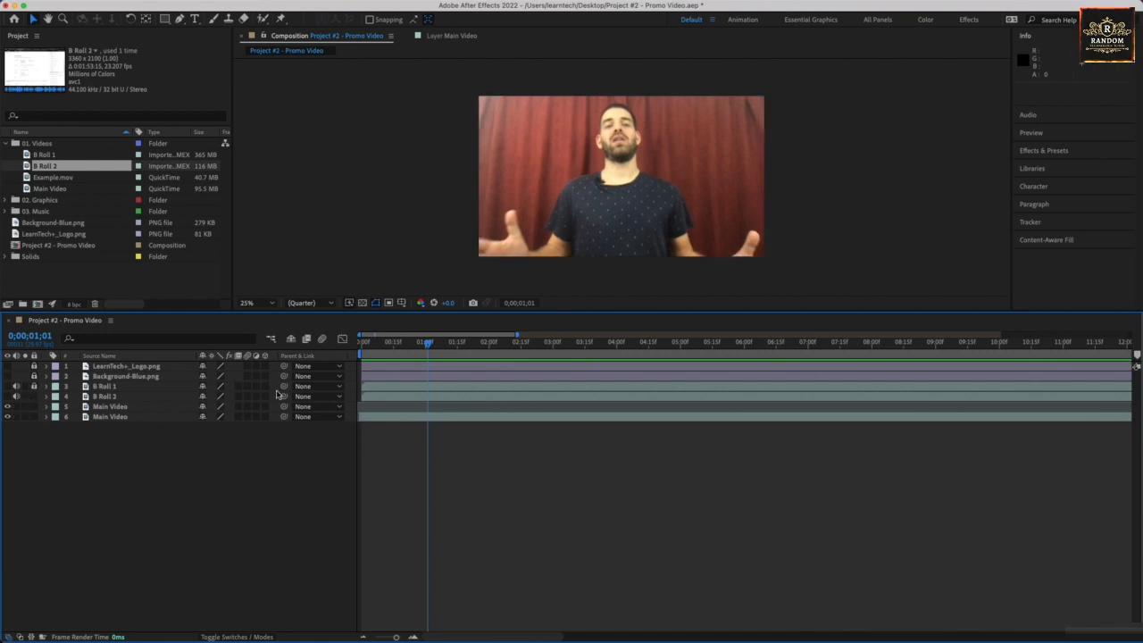
left_click_drag(428, 350, 446, 347)
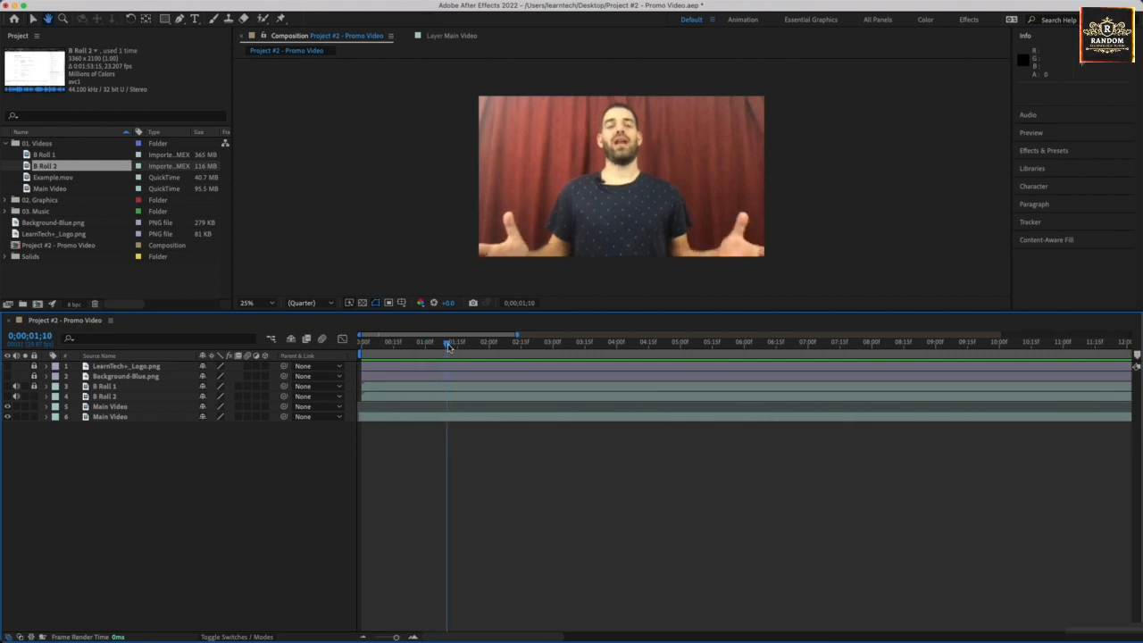
key("space")
key("space")
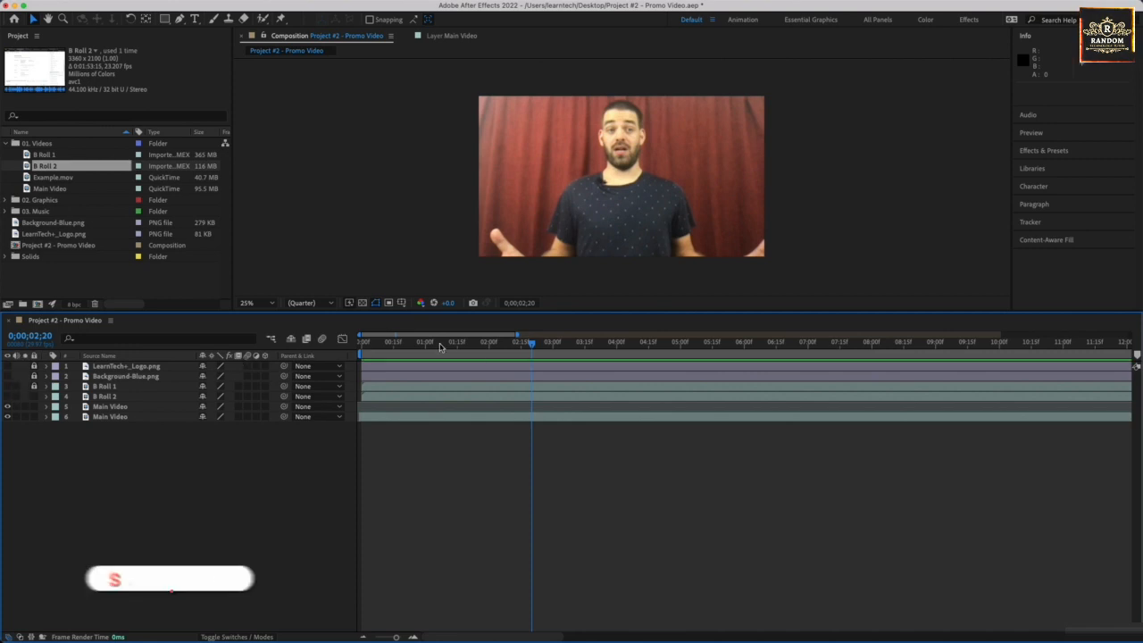
key("space")
key("space")
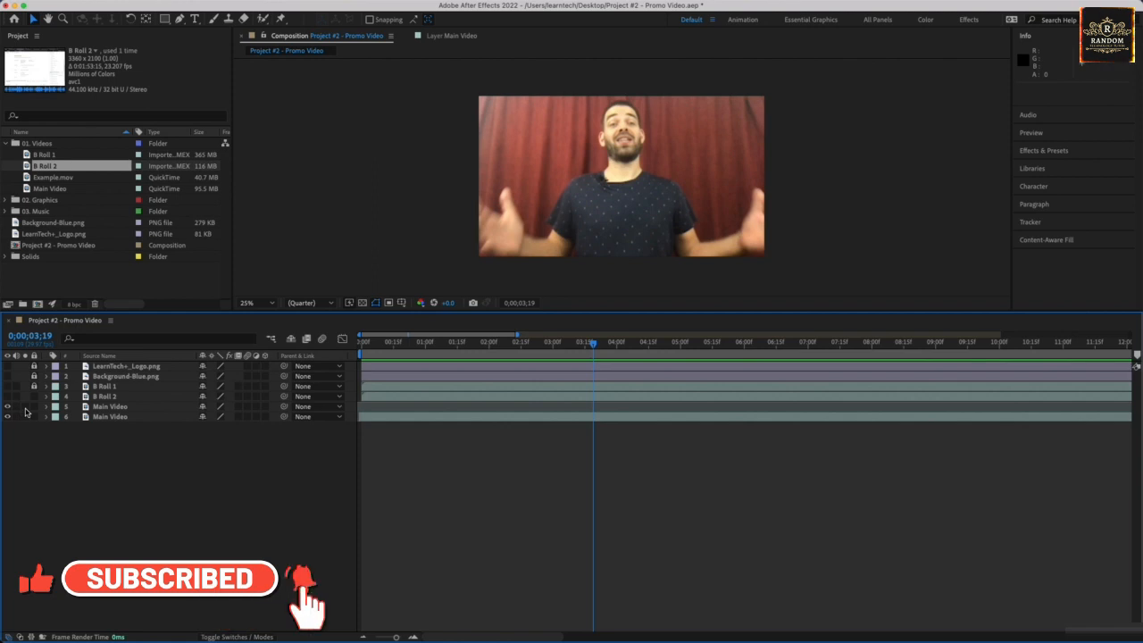
left_click_drag(17, 407, 17, 416)
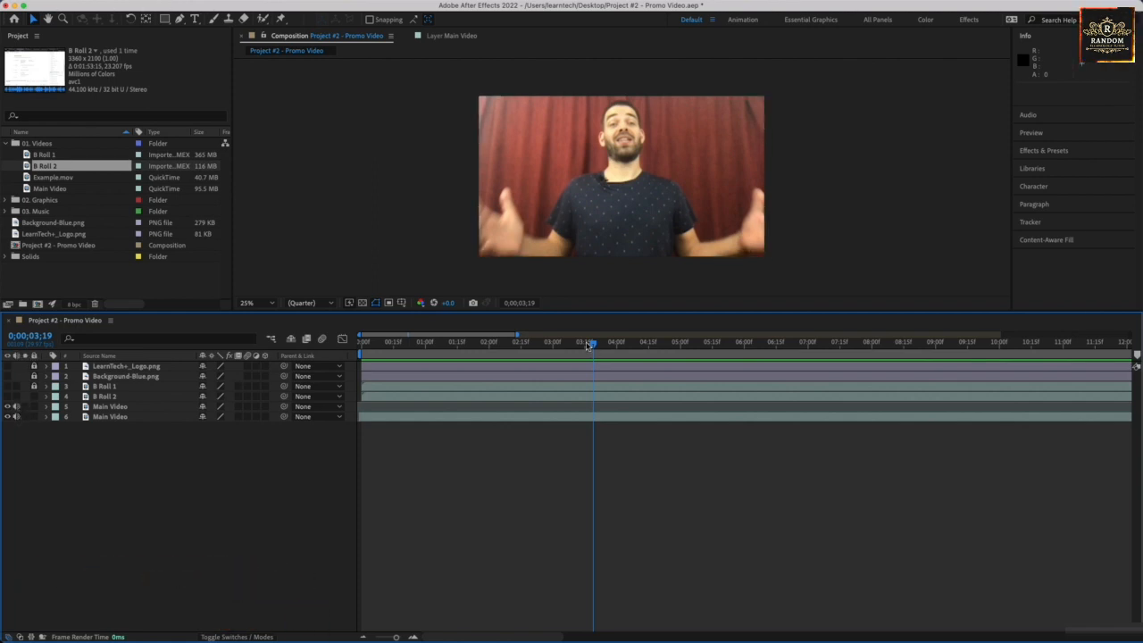
Play the Main Video from 0;00;03;19 and review the first Main Video clip from its start to 0;00;12;03
key("space")
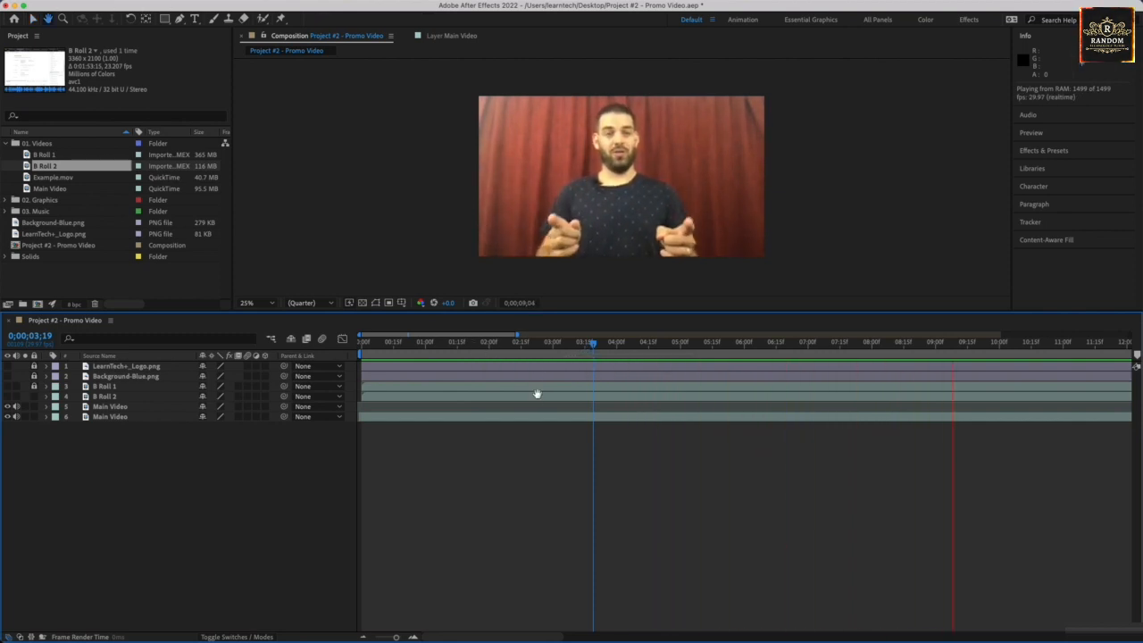
key("space")
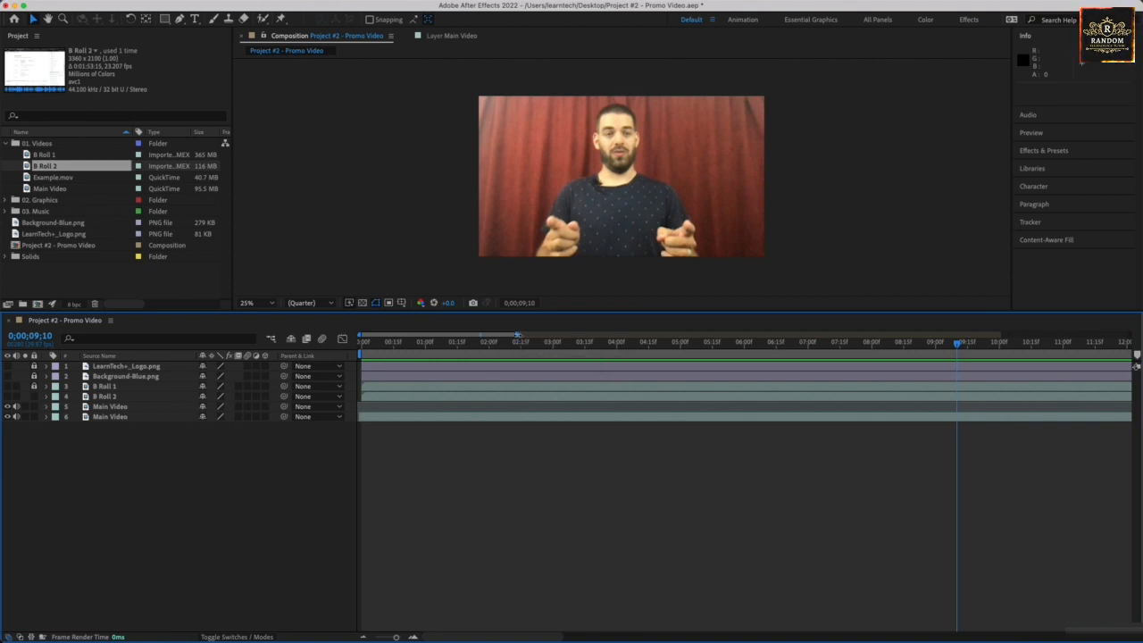
left_click_drag(517, 334, 1062, 336)
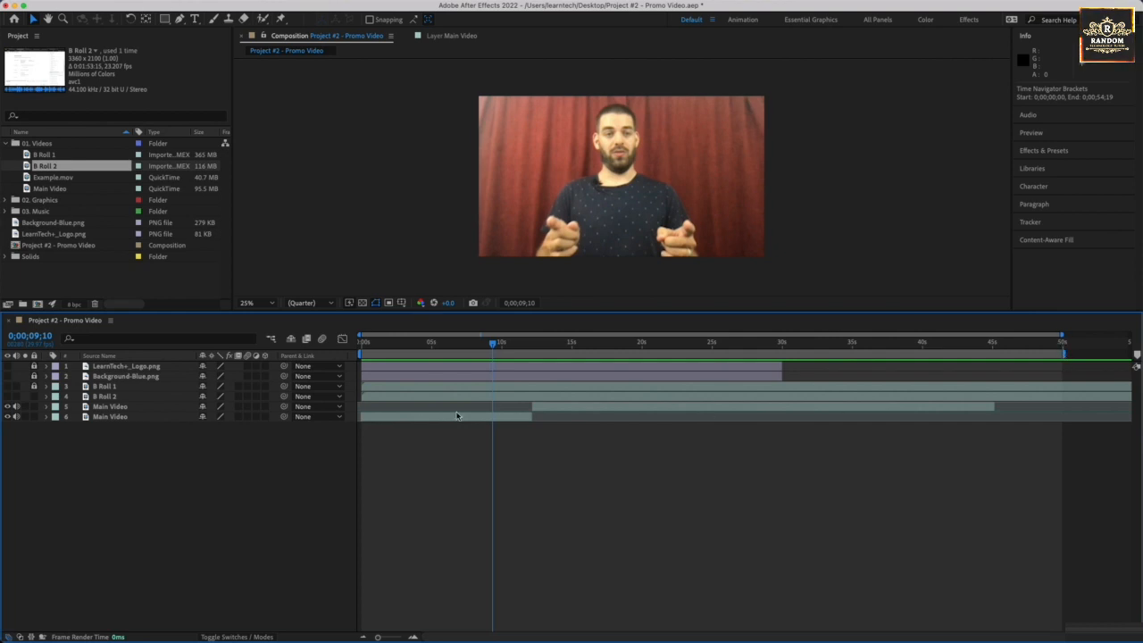
left_click_drag(494, 345, 363, 352)
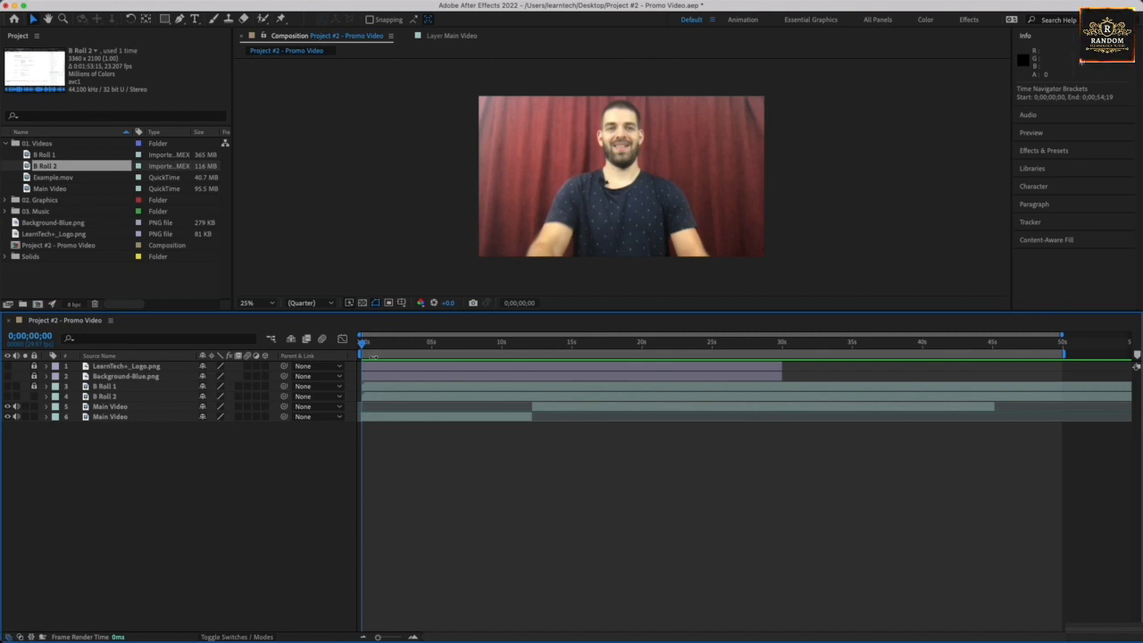
left_click(369, 417)
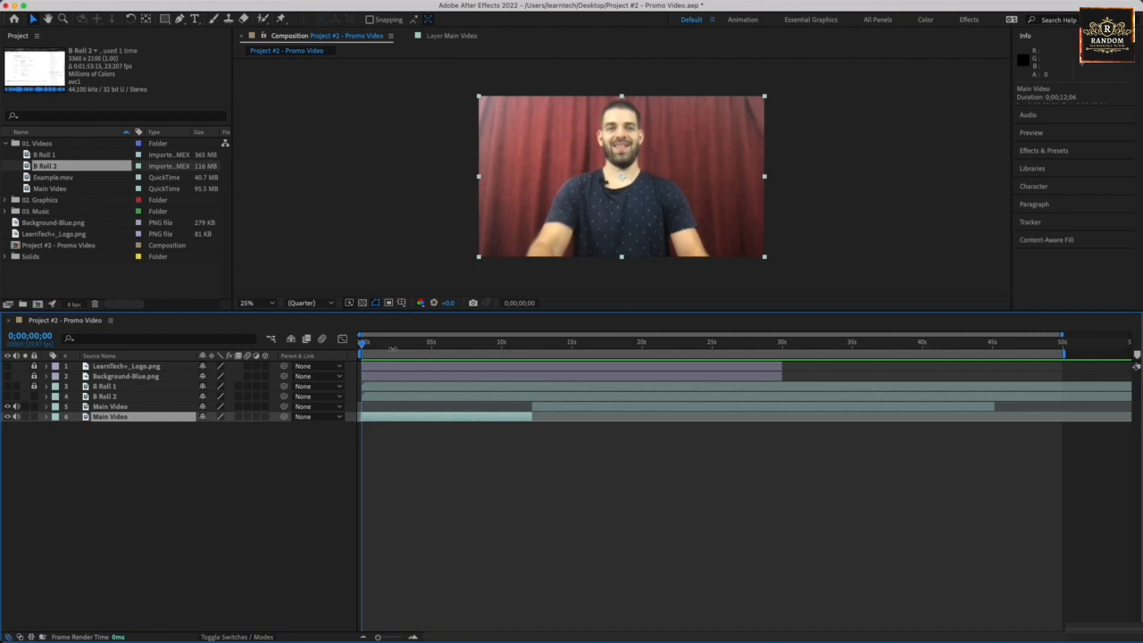
left_click_drag(364, 347, 534, 355)
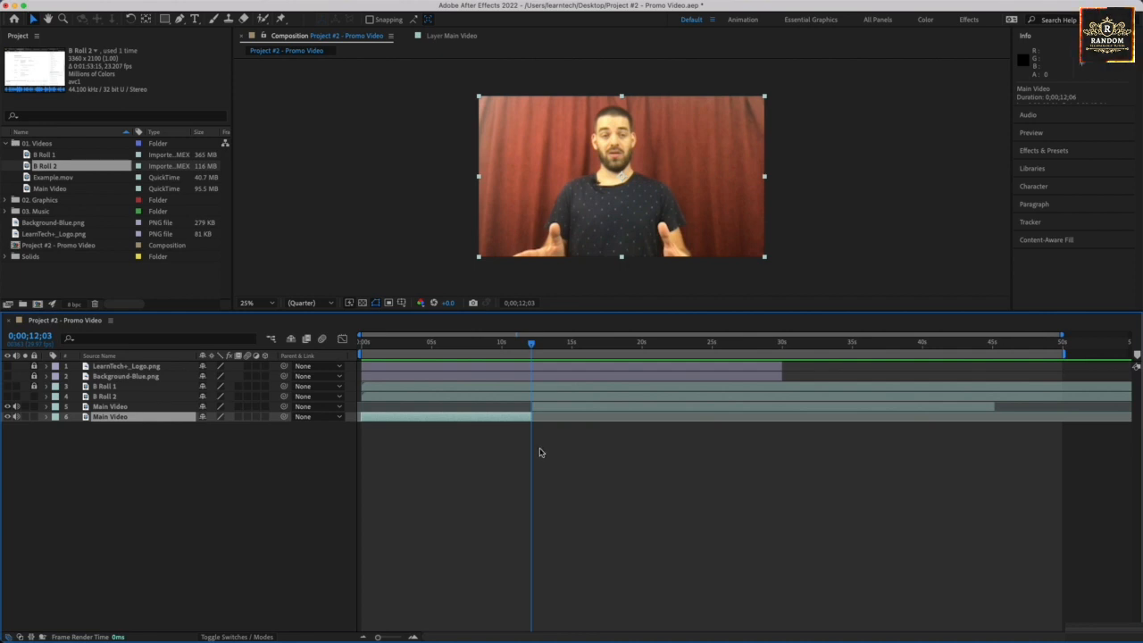
Play the second Main Video clip from 0;00;12;03 and set the playhead at 0;00;24;06
key("space")
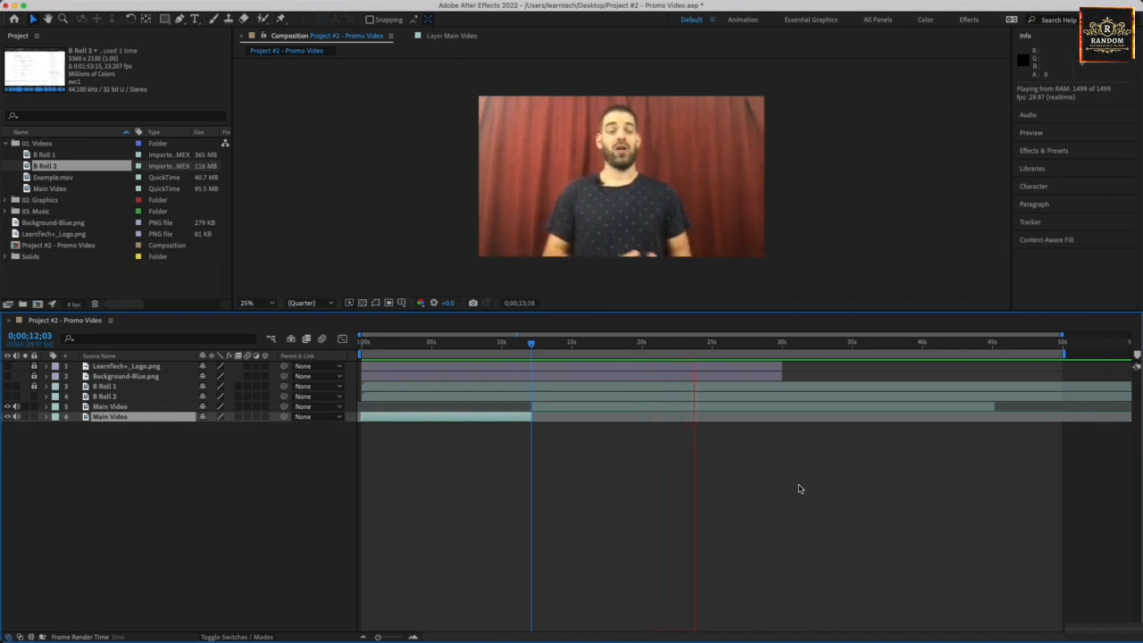
key("space")
left_click(721, 345)
left_click_drag(720, 346, 715, 346)
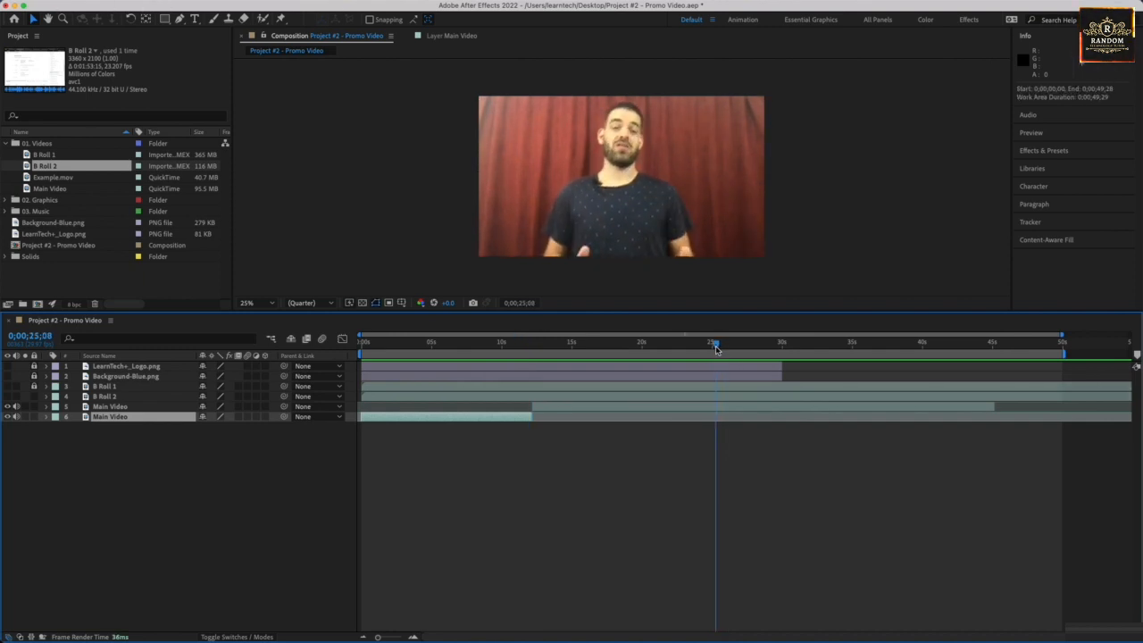
left_click_drag(715, 346, 699, 347)
key("space")
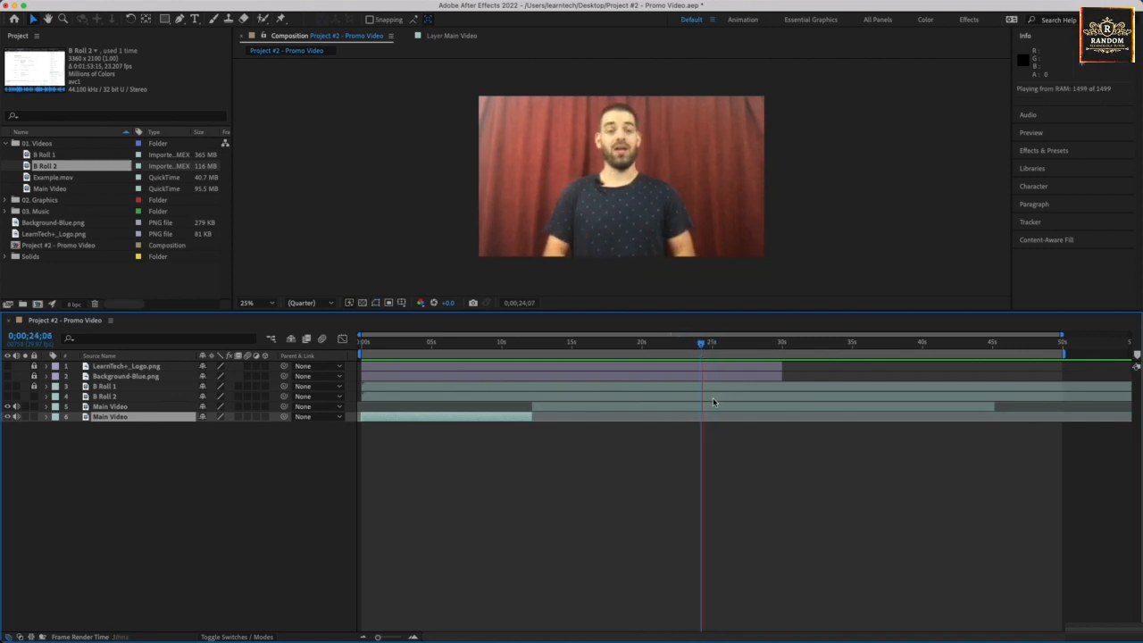
key("space")
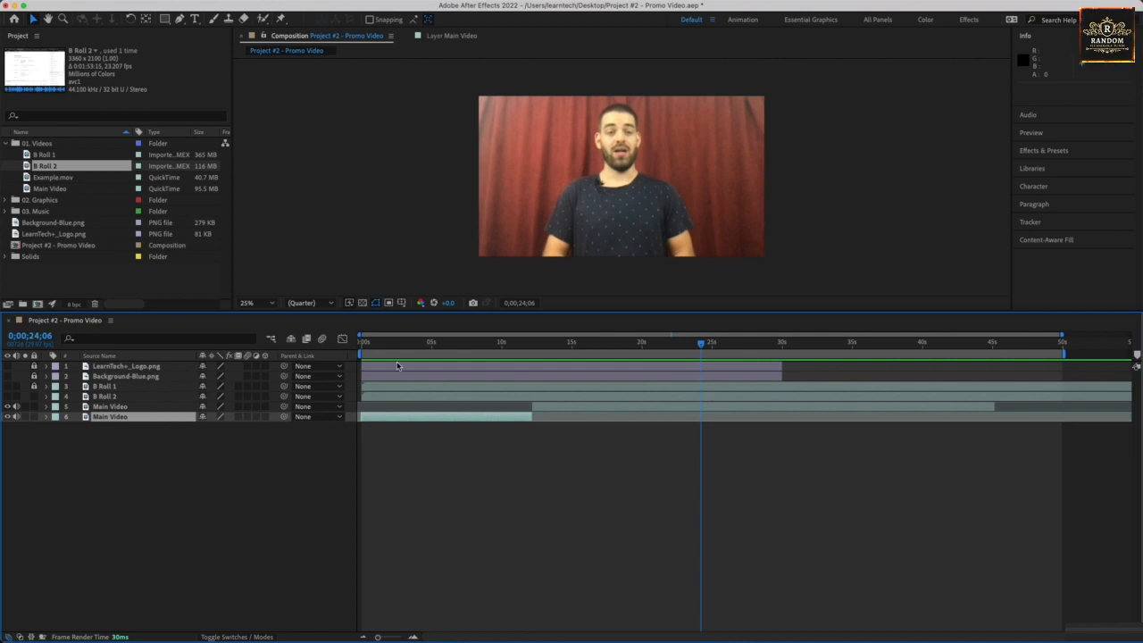
Unlock B Roll 1, show B Roll 2, and move B Roll 2 to start where the second Main Video clip begins
left_click(8, 395)
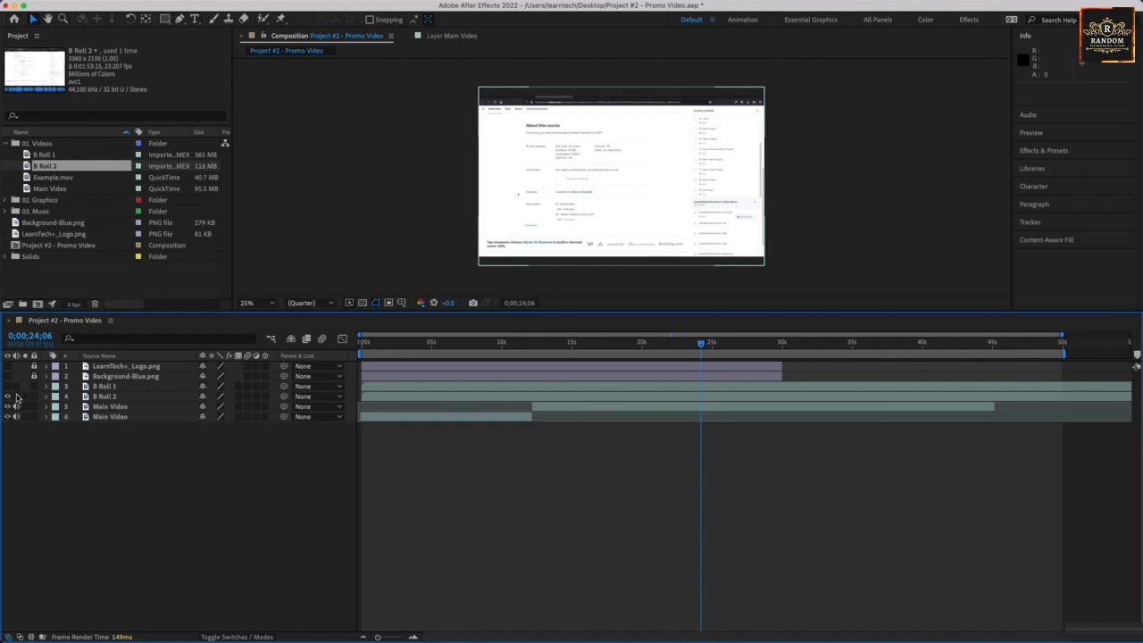
left_click(397, 399)
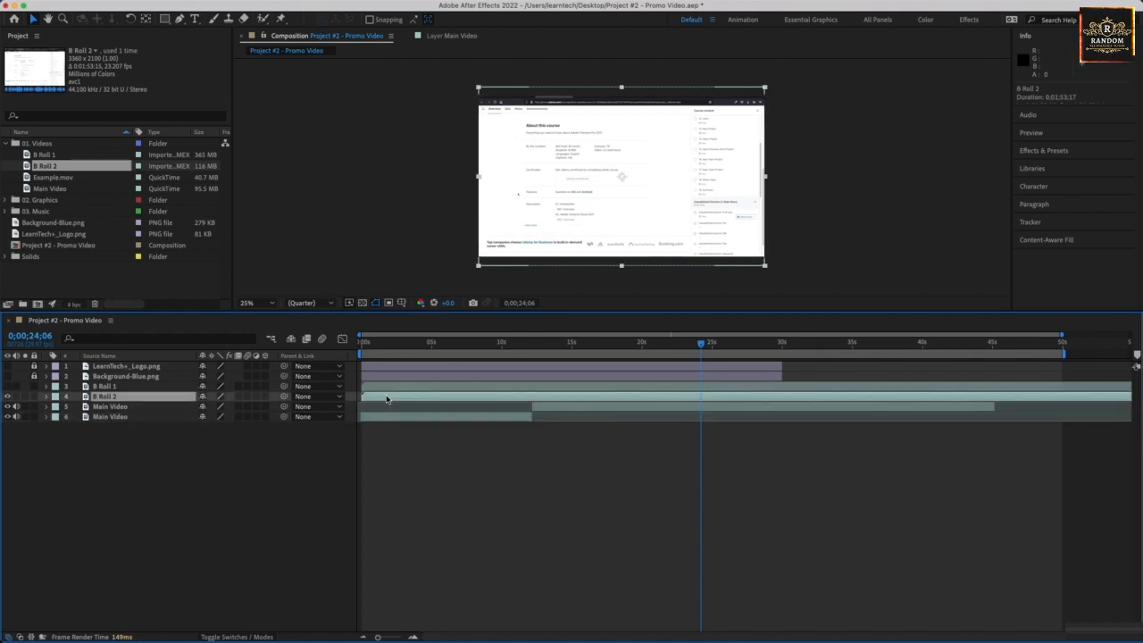
left_click_drag(397, 399, 566, 396)
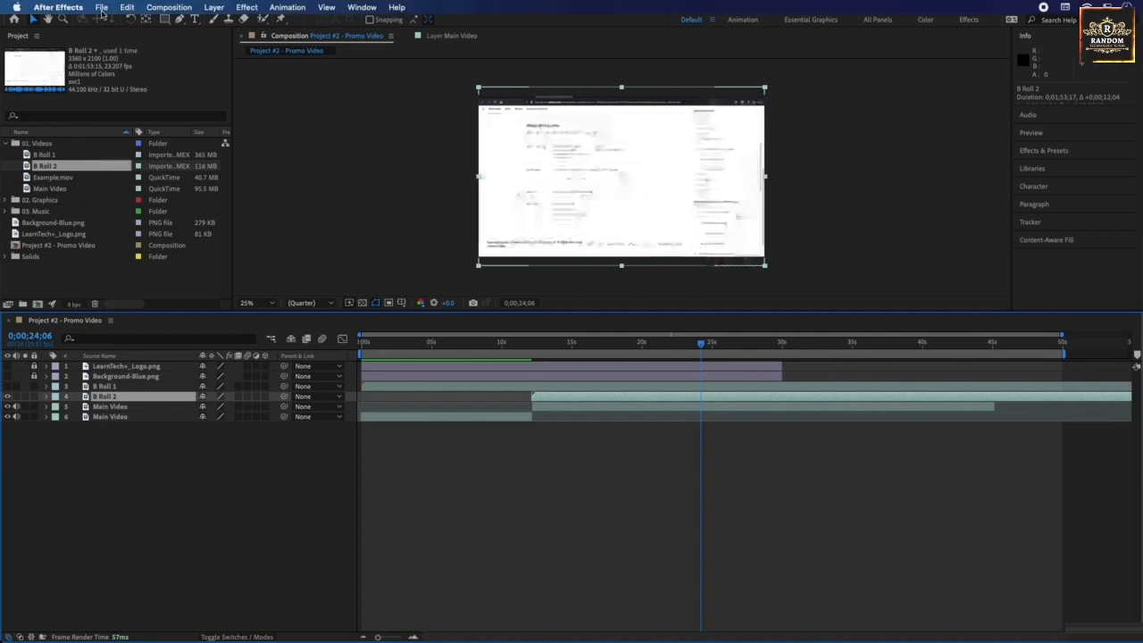
Split the B Roll 2 layer at 0;00;24;06 and delete the part after the split
left_click(130, 8)
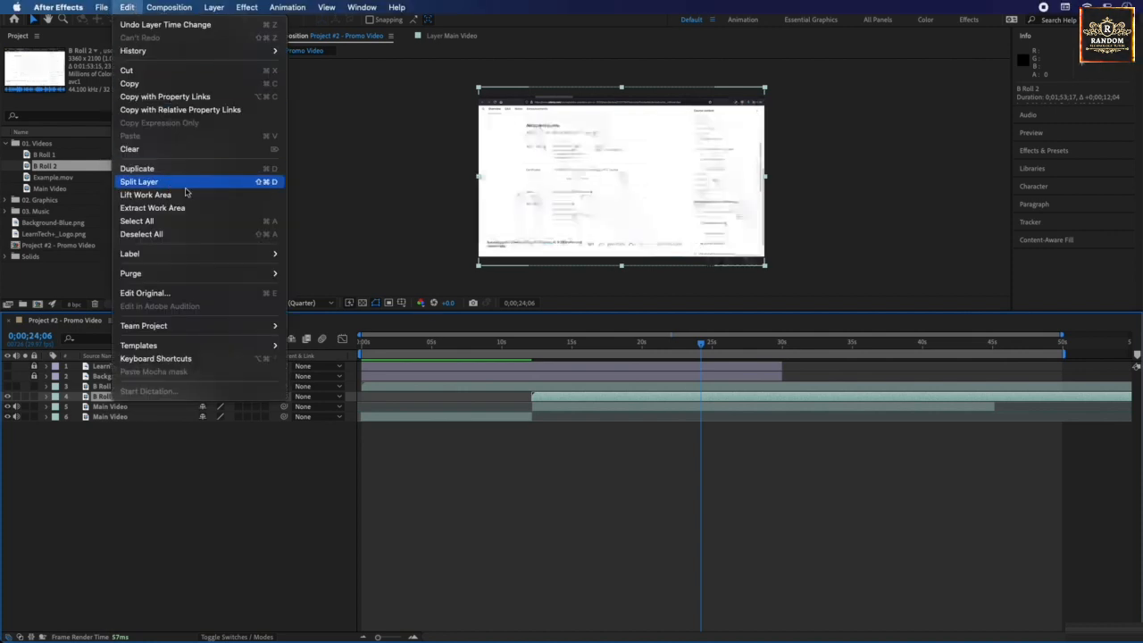
left_click(138, 181)
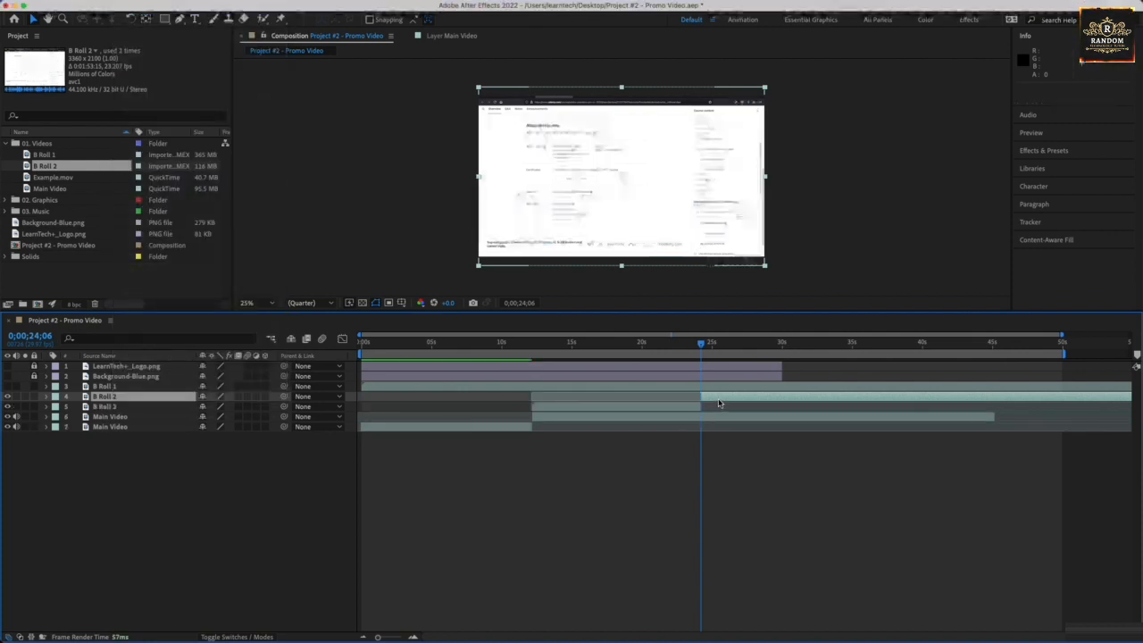
key("Delete")
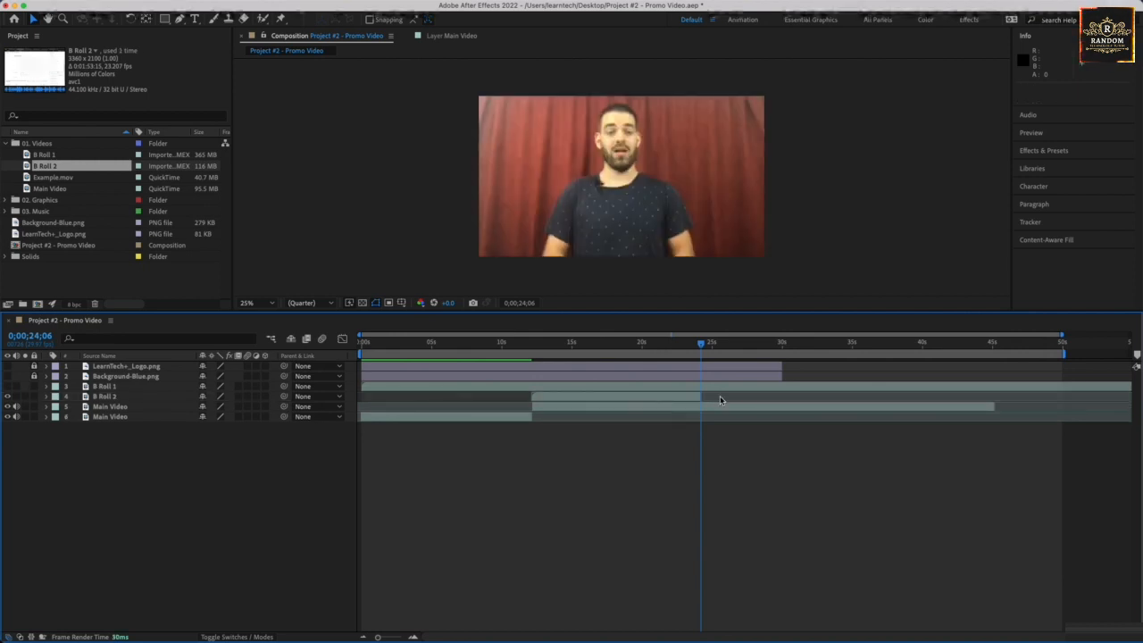
left_click(669, 400)
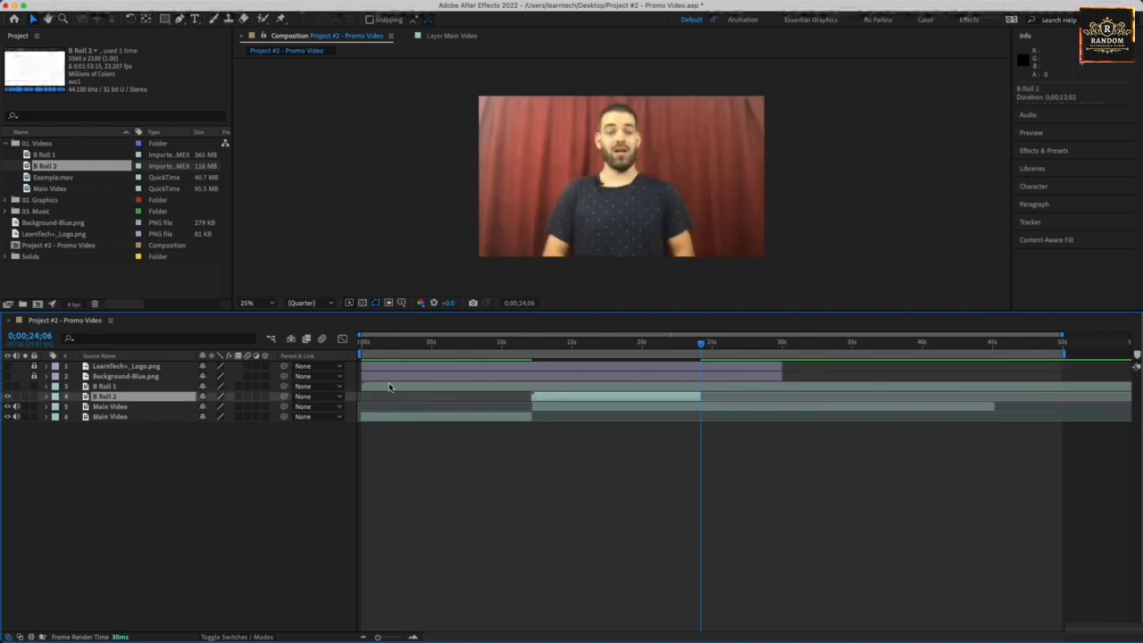
Move B Roll 1 to start where the second Main Video clip begins and cut off its part after 0;00;24;06
left_click(387, 387)
left_click_drag(387, 388, 555, 388)
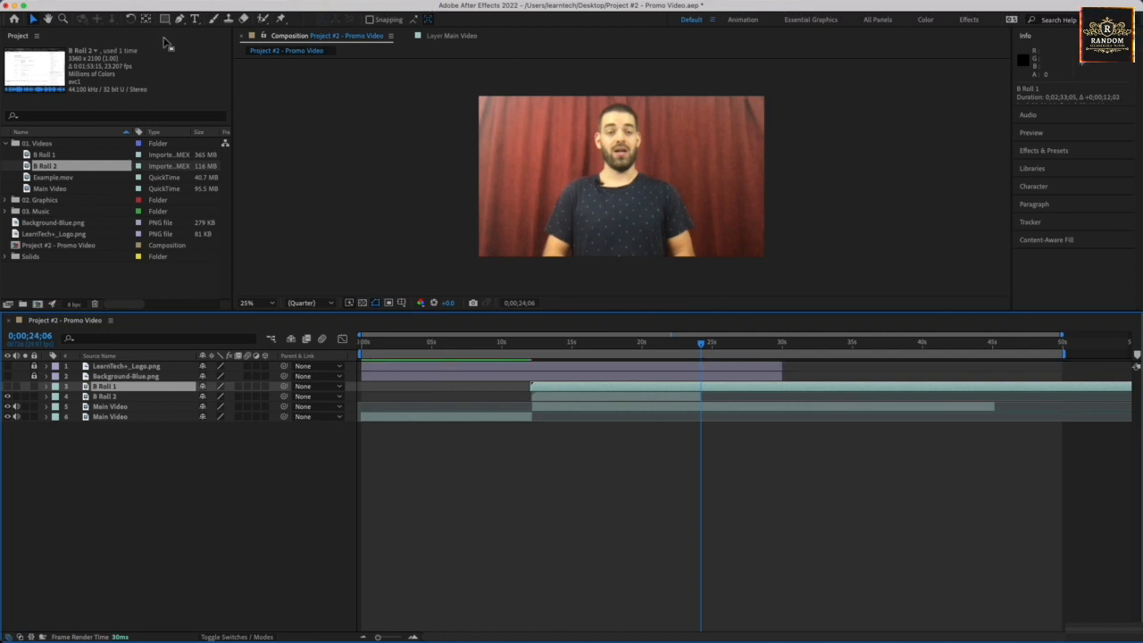
left_click(129, 9)
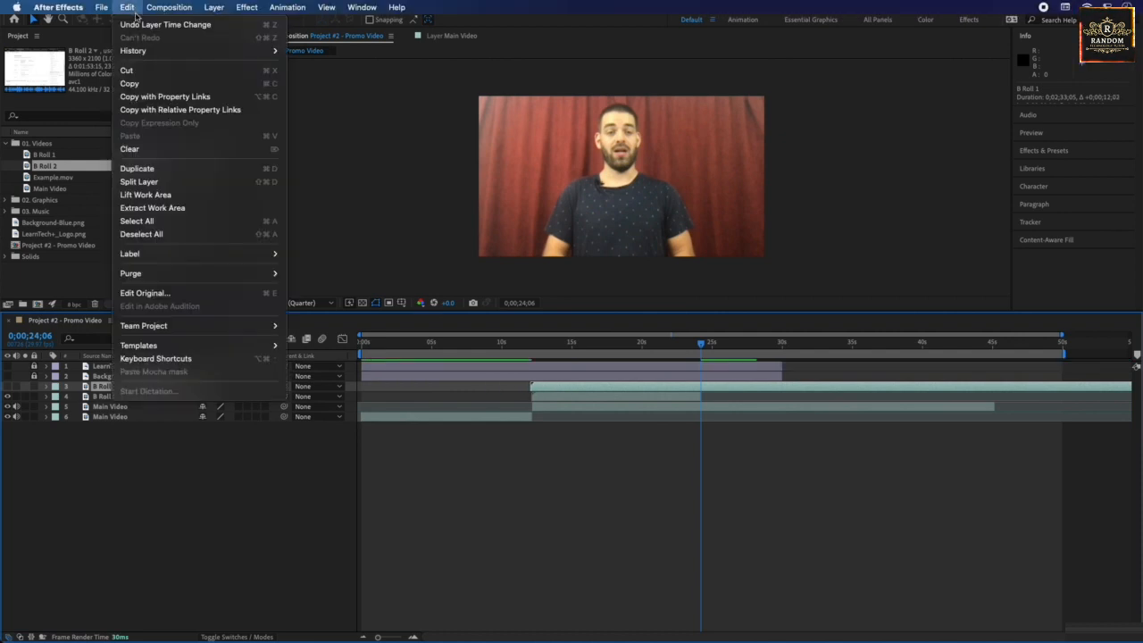
left_click(141, 181)
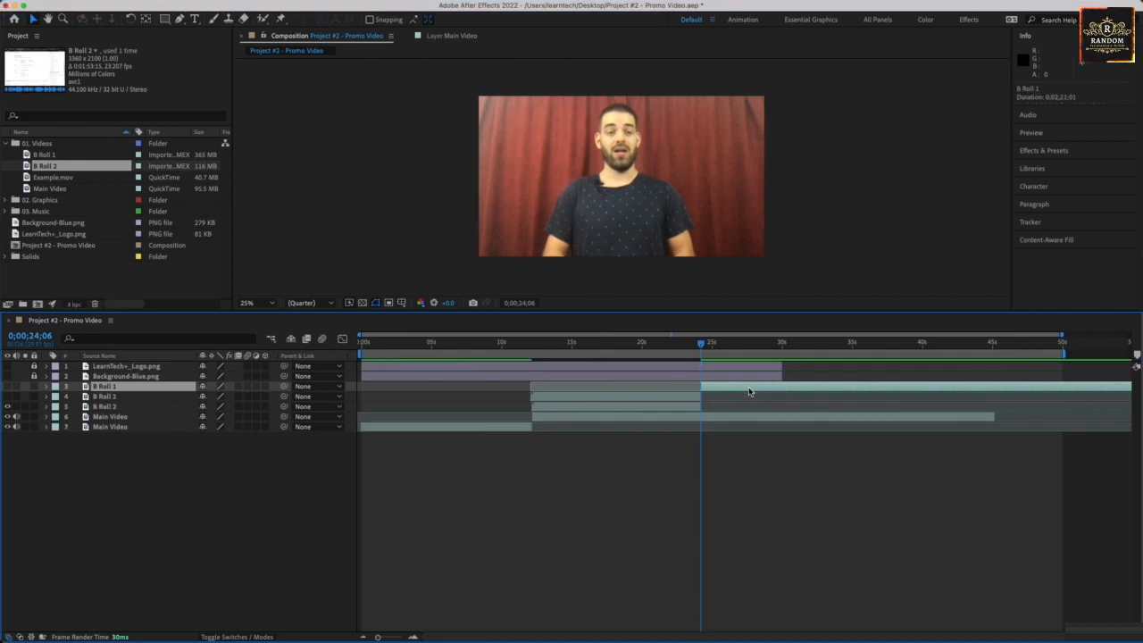
key("Delete")
Split the B Roll 1 layer at 0;00;18;08 and delete the part after the split
left_click(632, 388)
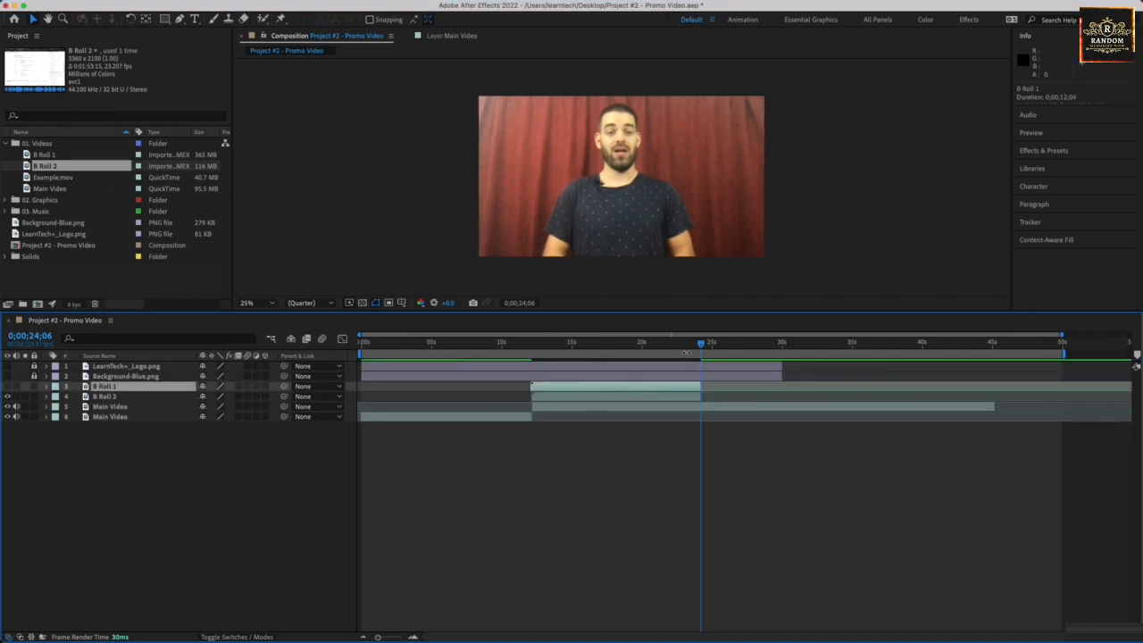
left_click_drag(702, 350, 619, 355)
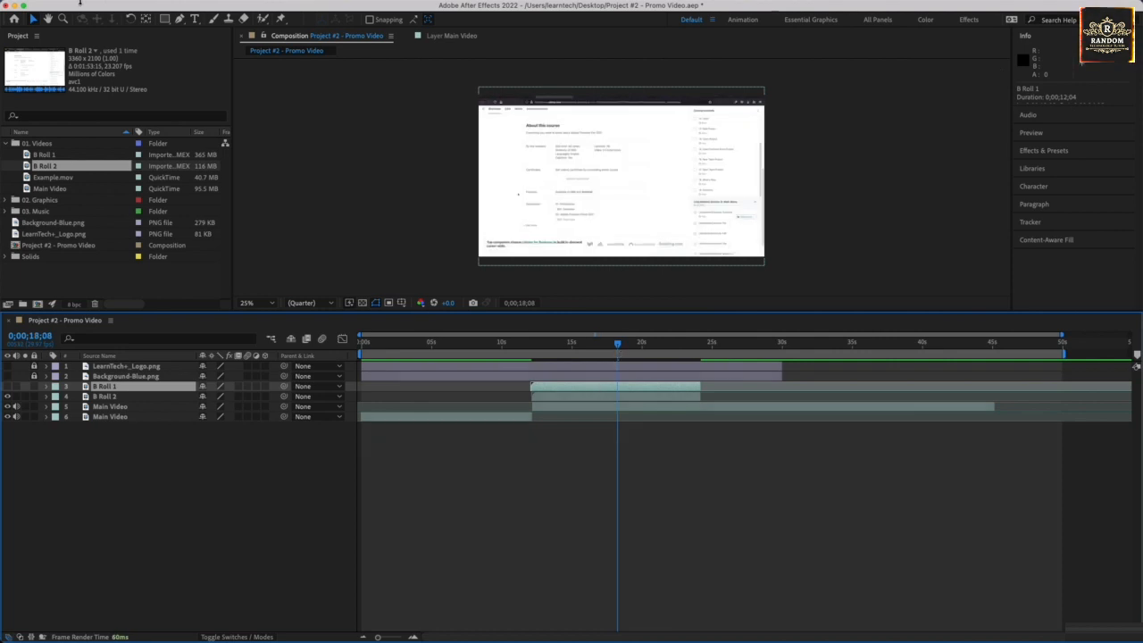
left_click(128, 8)
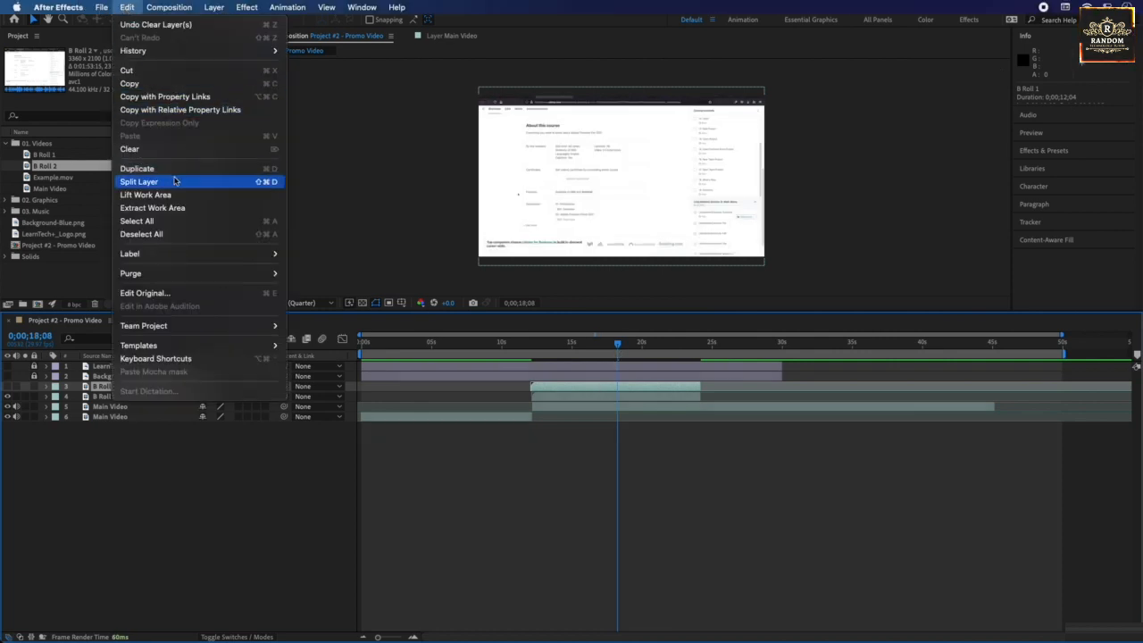
left_click(176, 180)
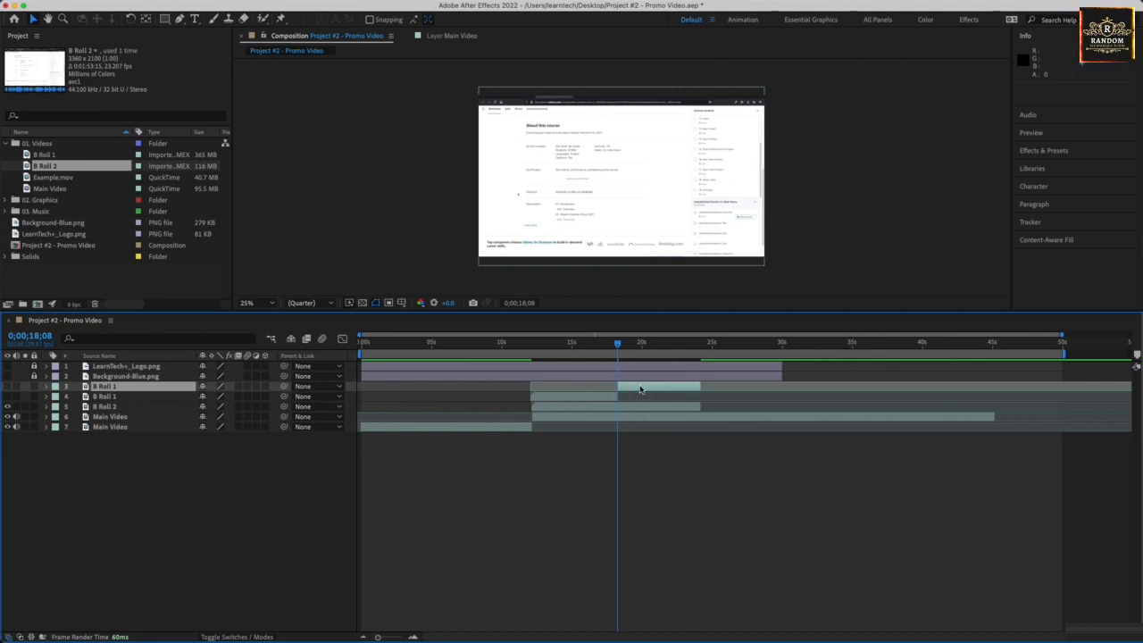
key("Delete")
Split the B Roll 2 layer at 0;00;18;08 and delete the part before the split
left_click(627, 395)
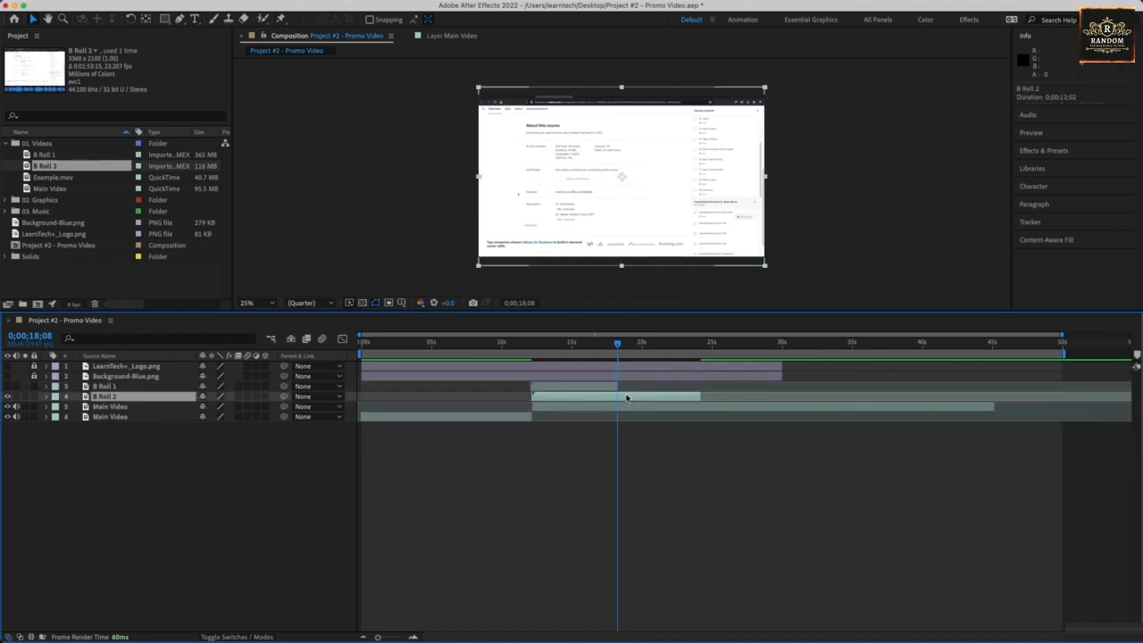
left_click(127, 7)
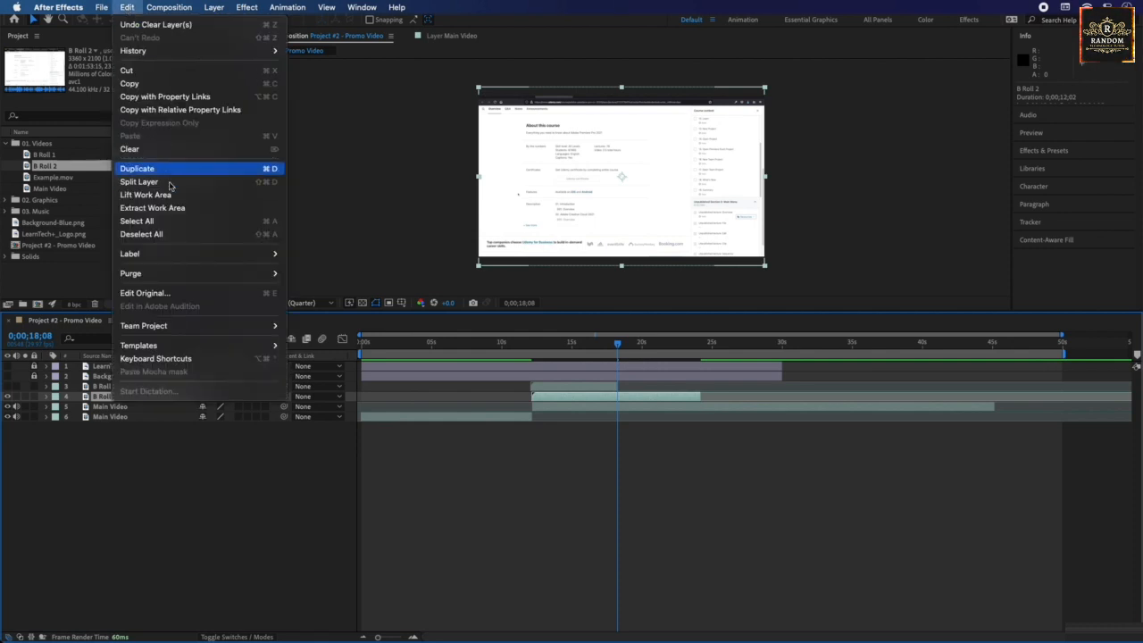
left_click(141, 181)
left_click(593, 406)
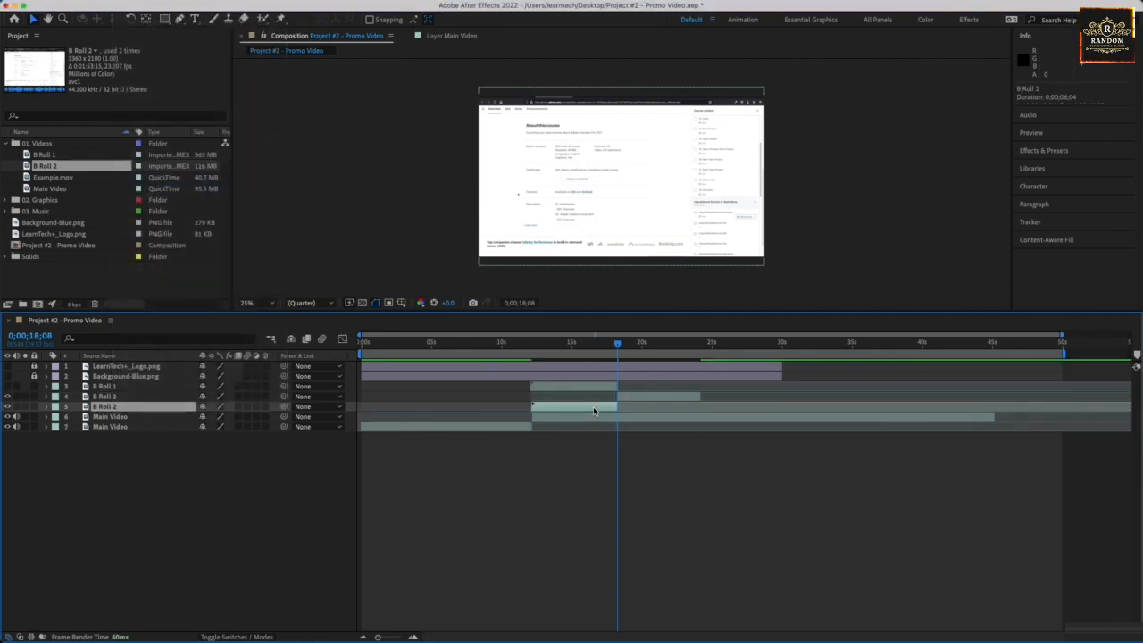
key("Delete")
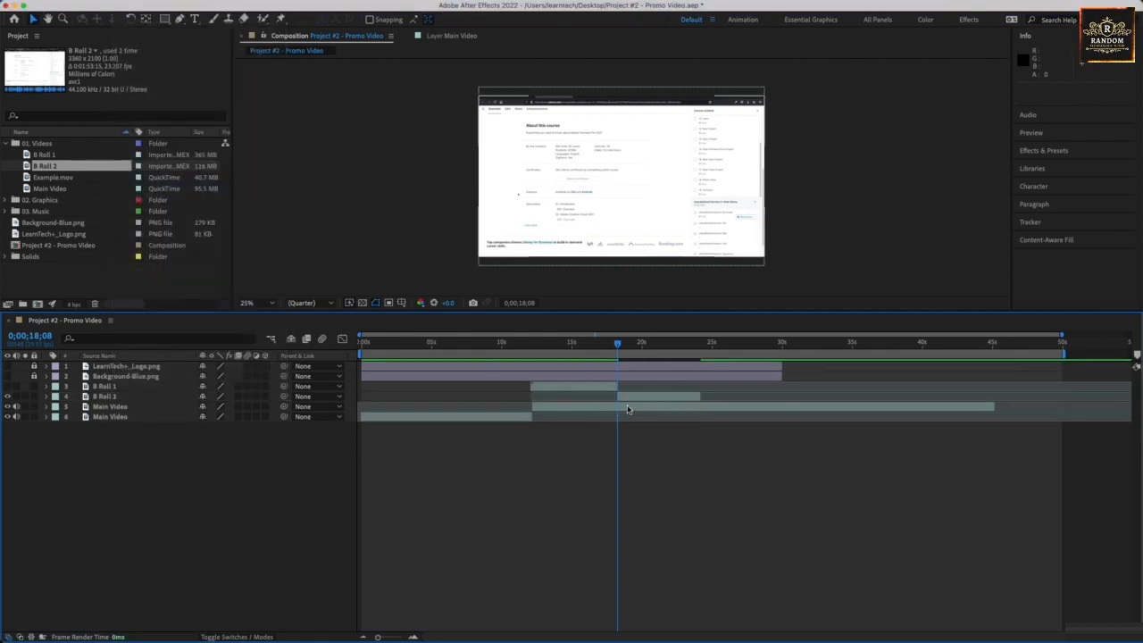
Preview the B-roll section from 0;00;11;21 and turn on the visibility of the B Roll 1 layer
left_click(527, 344)
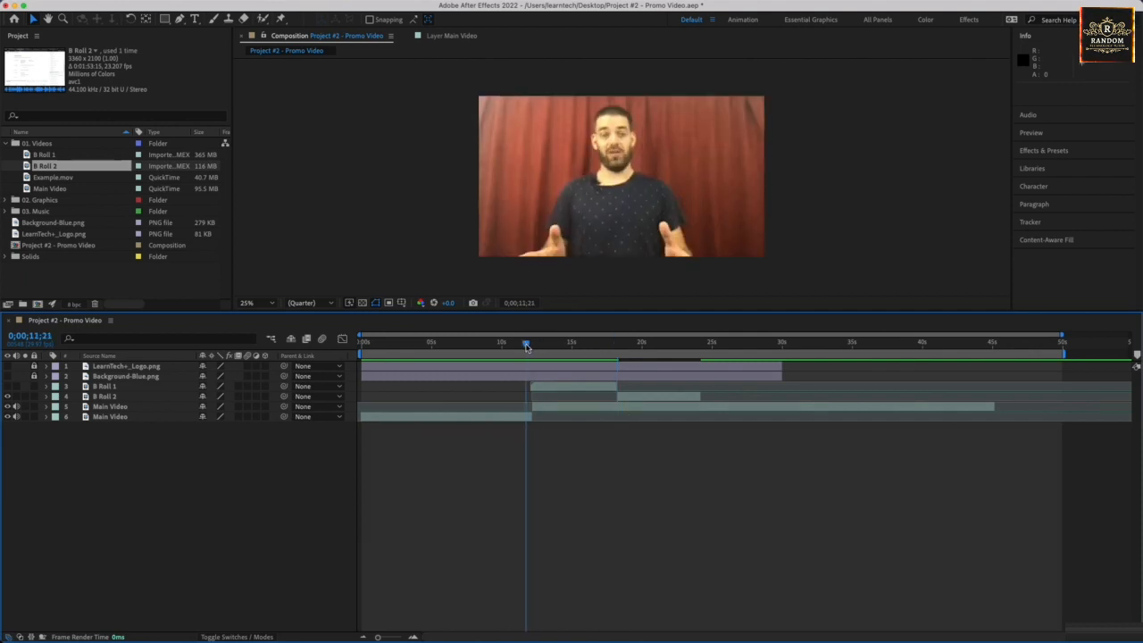
key("space")
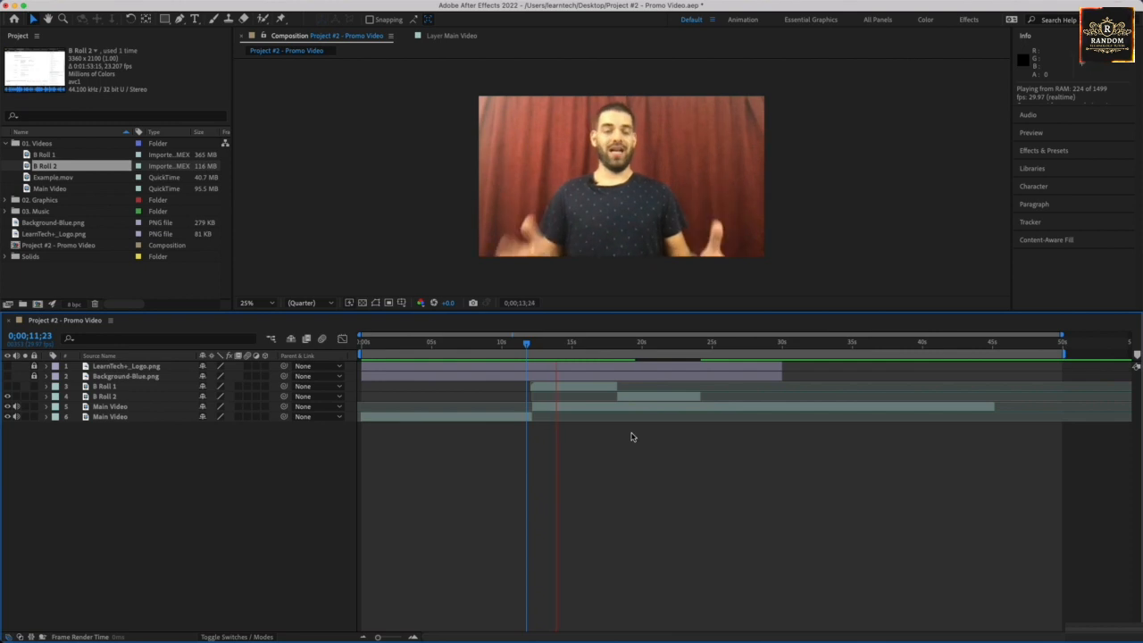
key("space")
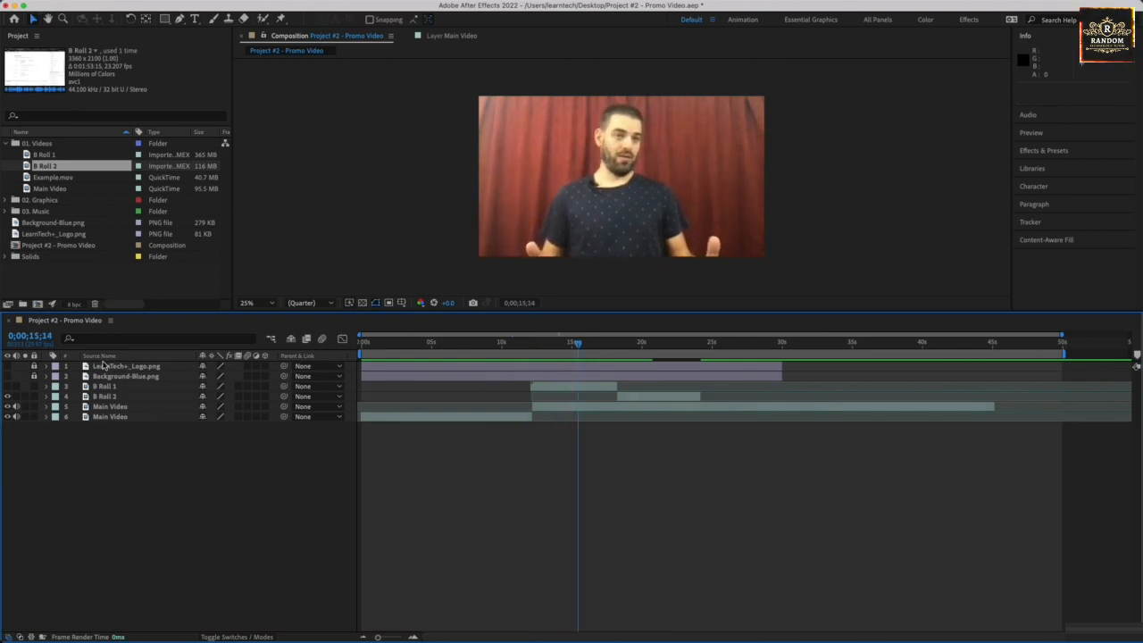
left_click(7, 385)
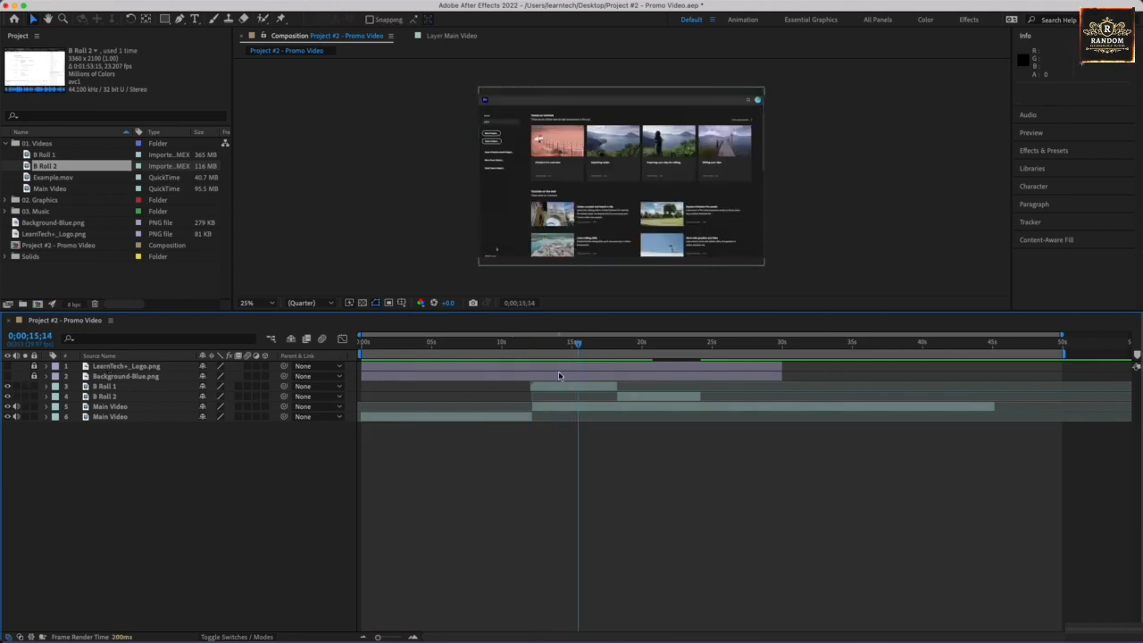
Play the edit from 0;00;11;18 through both B-roll clips and stop at the end of the second Main Video clip
left_click_drag(581, 346, 527, 345)
key("space")
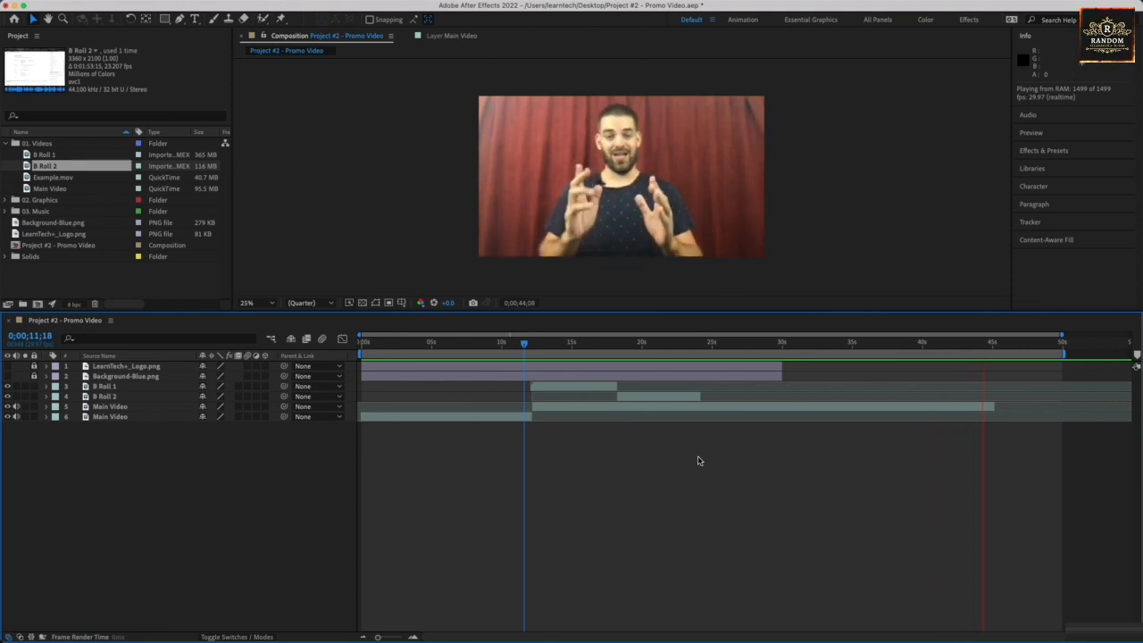
key("space")
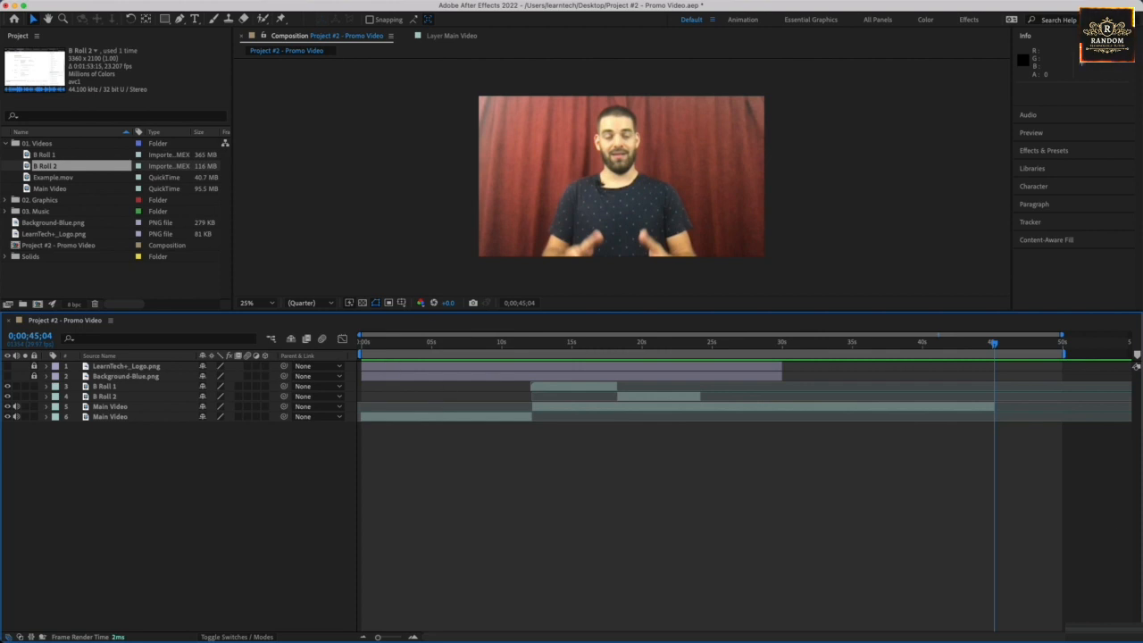
Unlock and show the LearnTech+_Logo.png and Background-Blue.png layers and move both to start where the second Main Video clip ends
key("super+Tab")
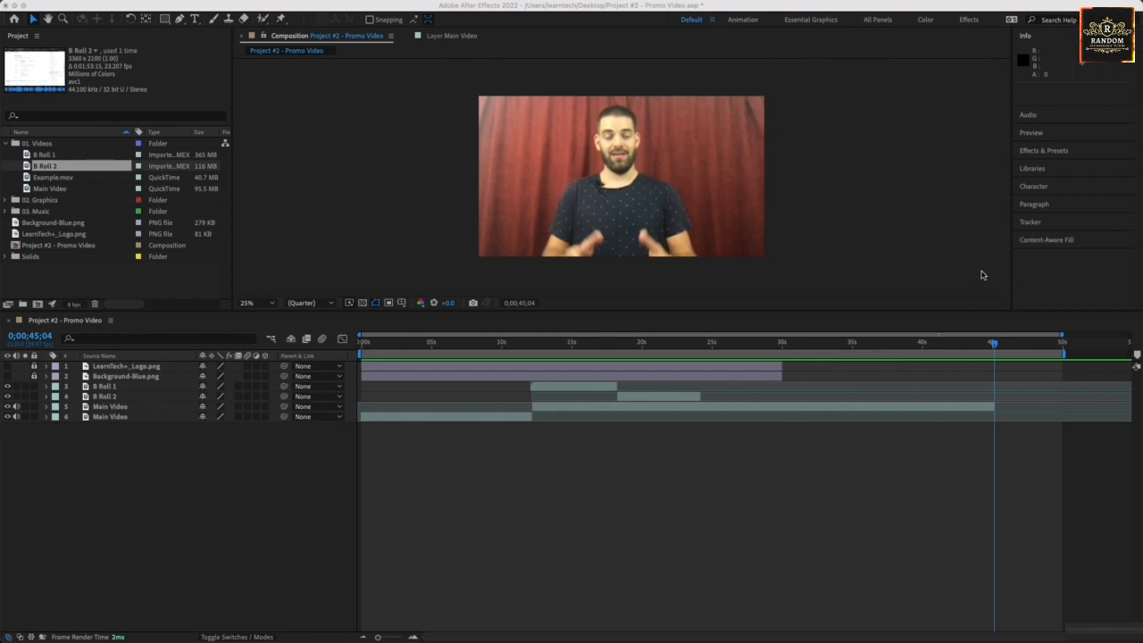
left_click(394, 369)
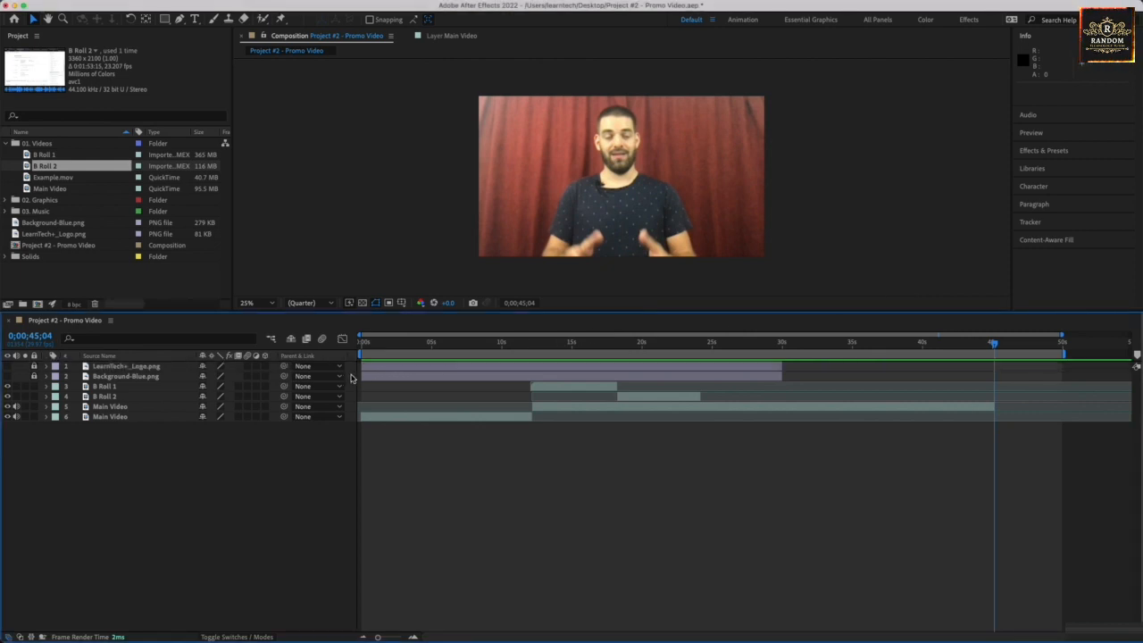
left_click(35, 367)
left_click_drag(7, 366, 7, 376)
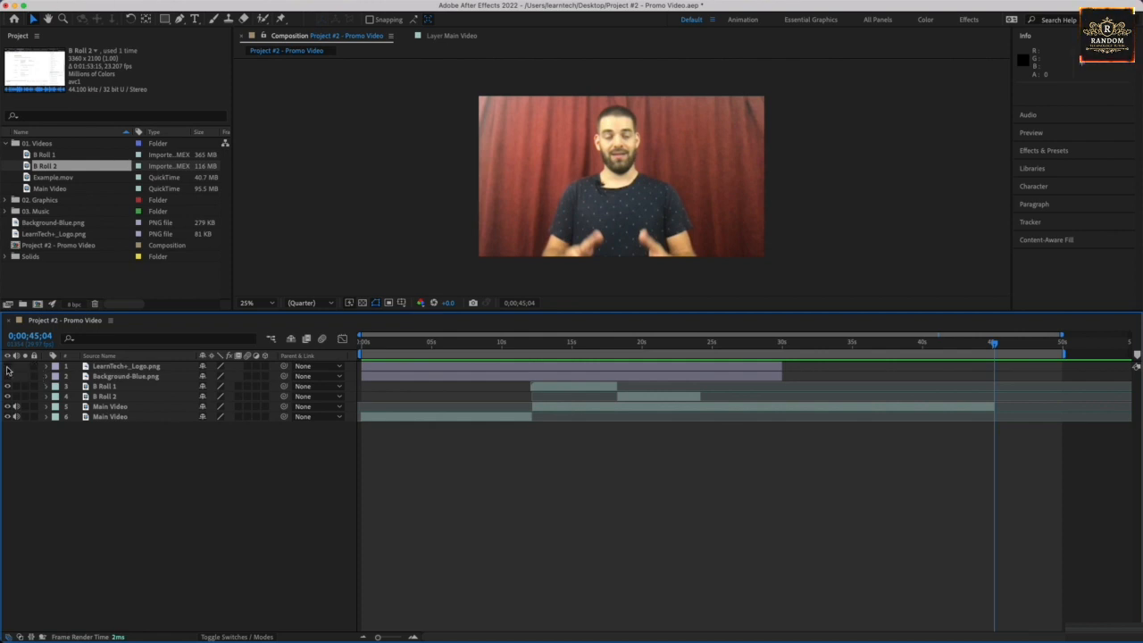
left_click(443, 369)
left_click(440, 375, "shift")
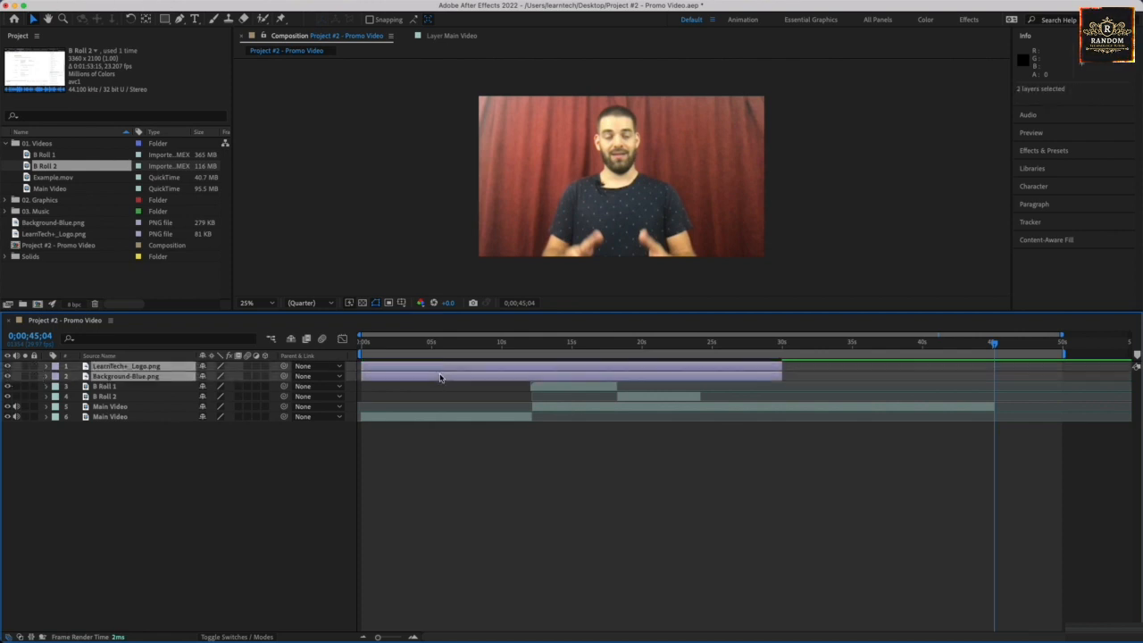
left_click_drag(453, 371, 1087, 372)
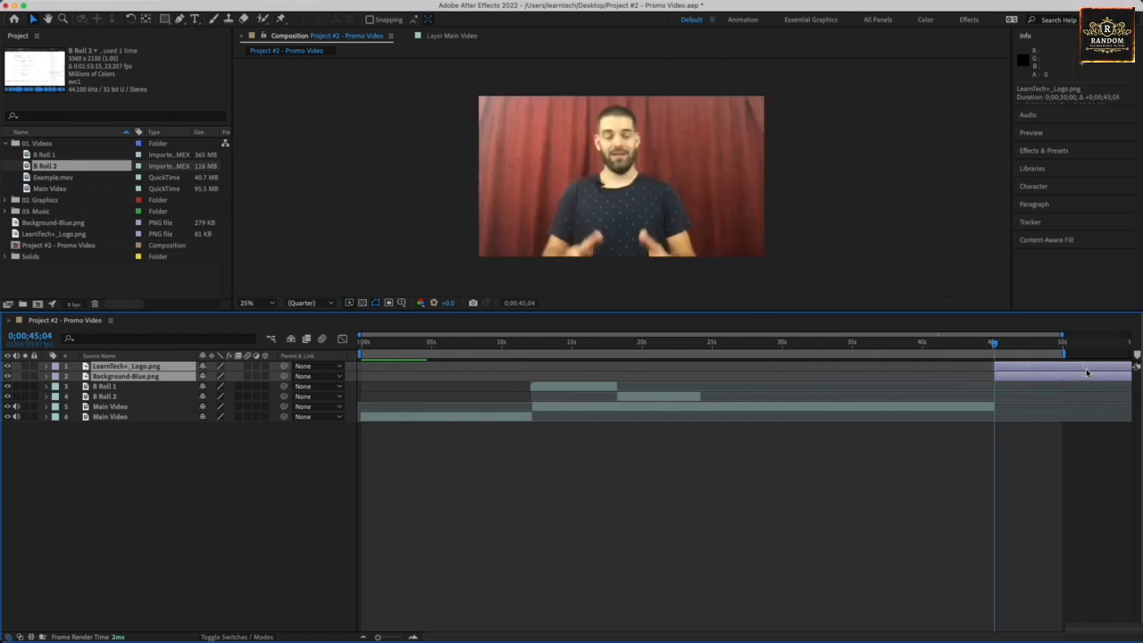
Play the logo ending from 0;00;45;04 and again from 0;00;44;24 to review the transition out of the Main Video
key("space")
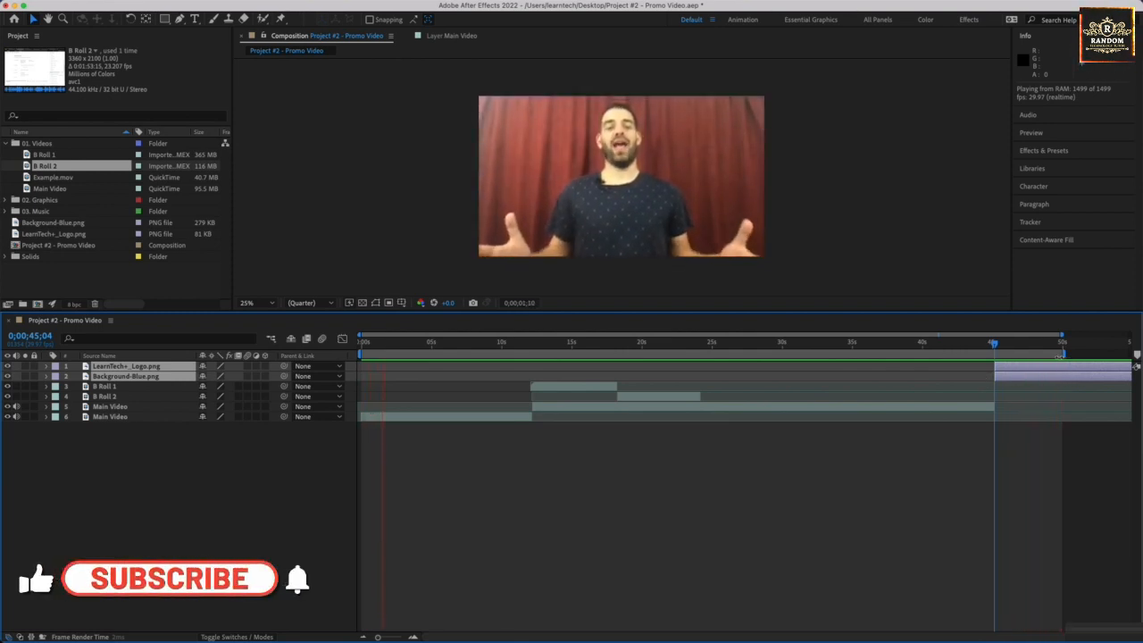
key("space")
left_click(989, 347)
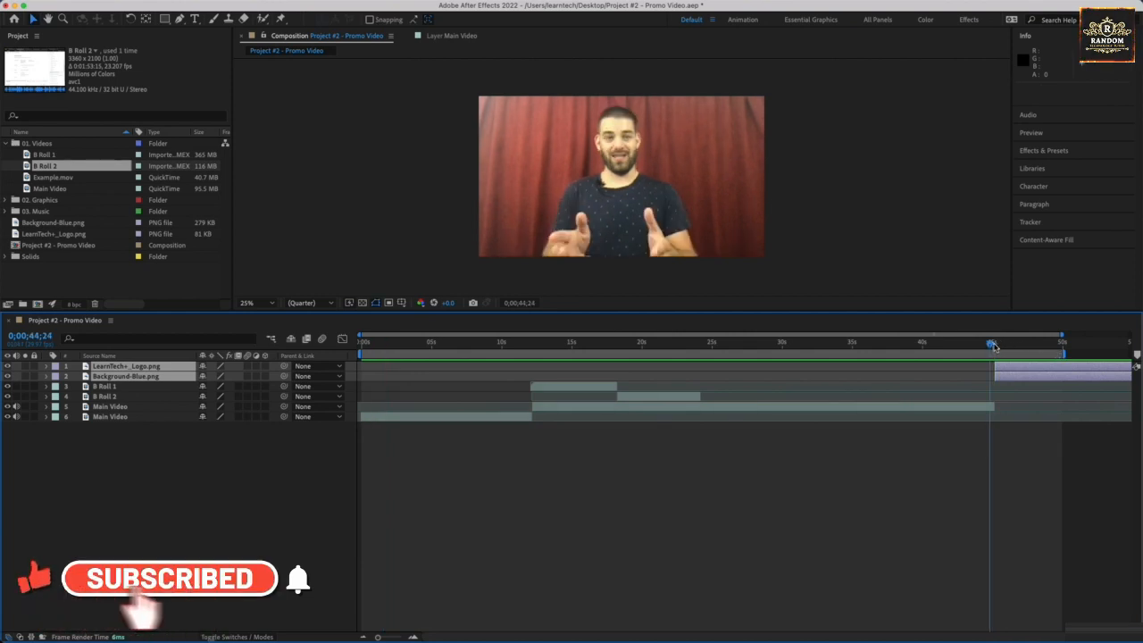
key("space")
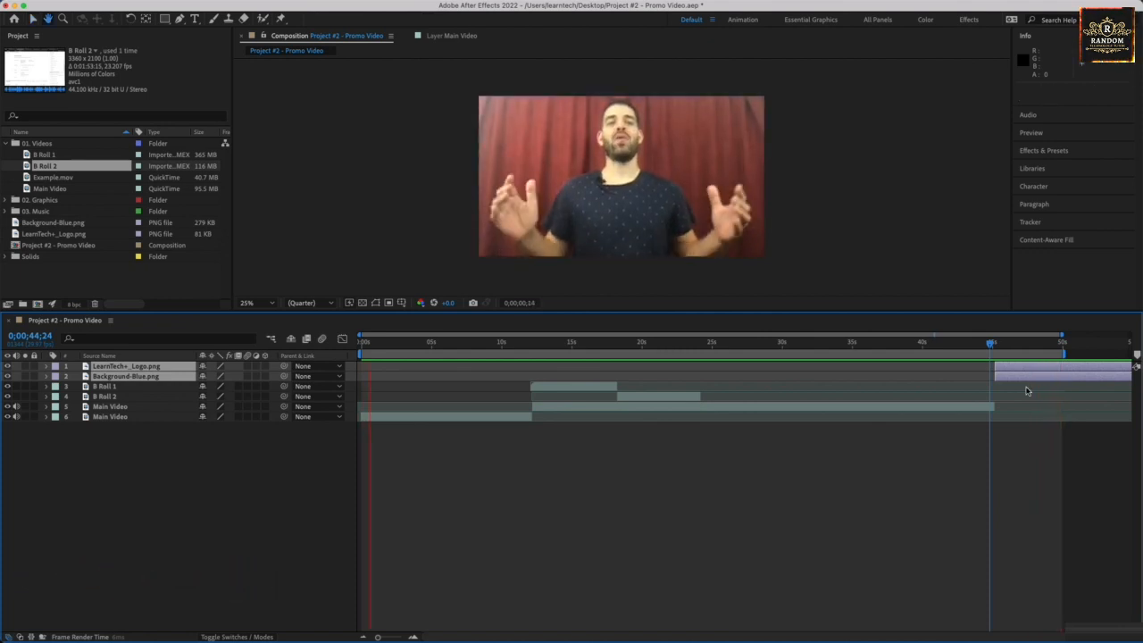
key("space")
Extend the work area's end to 0;00;52;02 and play the logo's exit from 0;00;48;16, stopping at 0;00;51;15
left_click(1024, 347)
left_click_drag(1024, 347, 1074, 350)
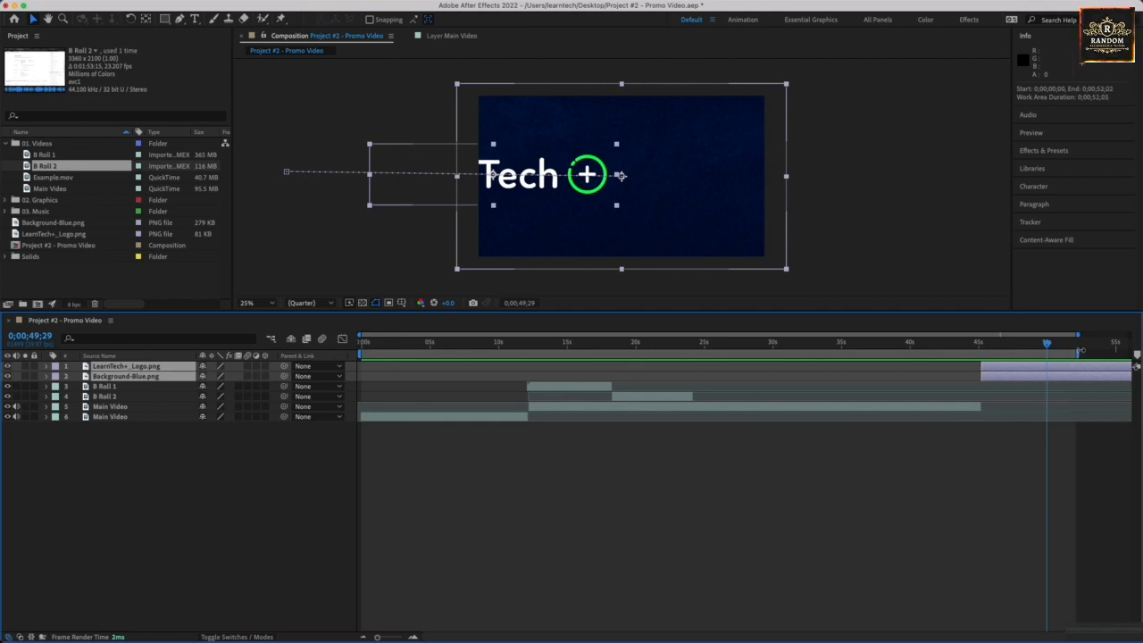
left_click_drag(1046, 346, 1027, 350)
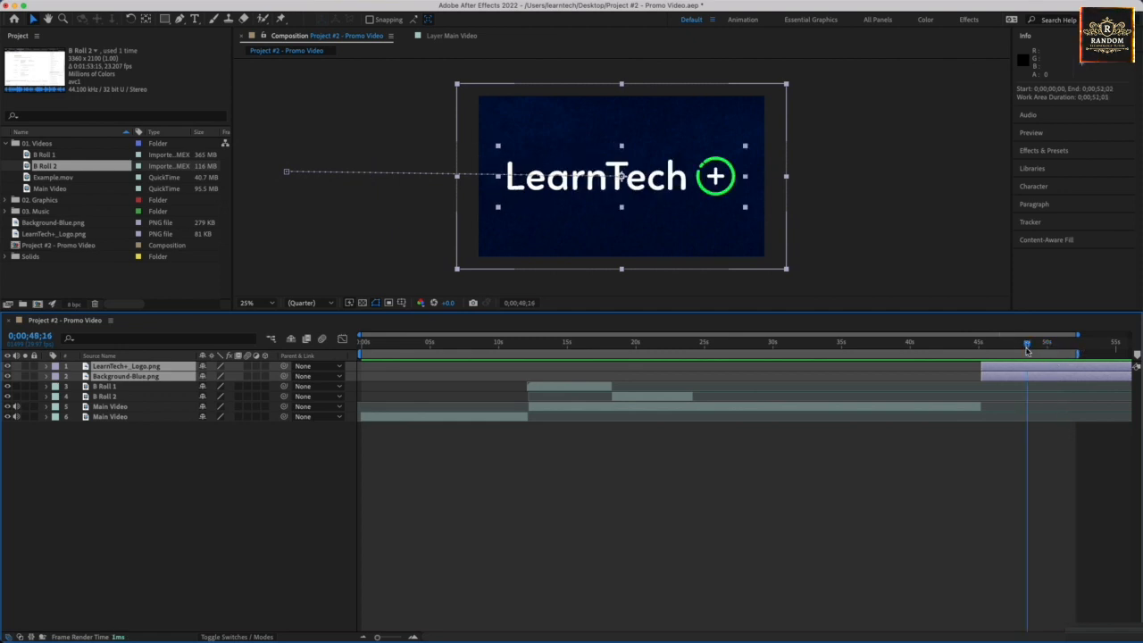
key("space")
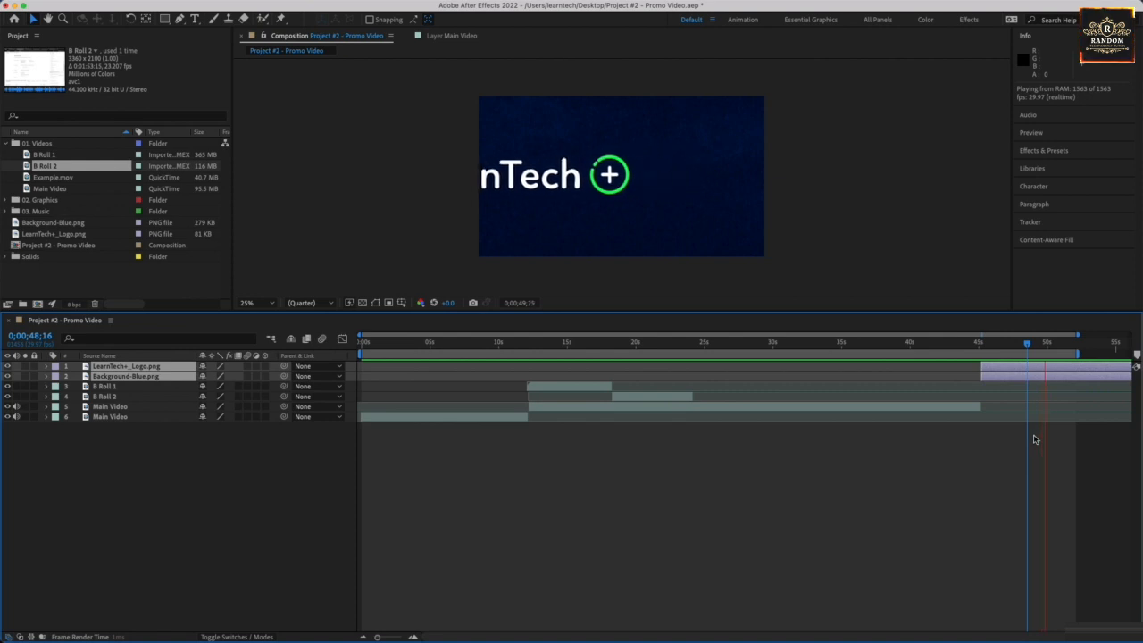
key("space")
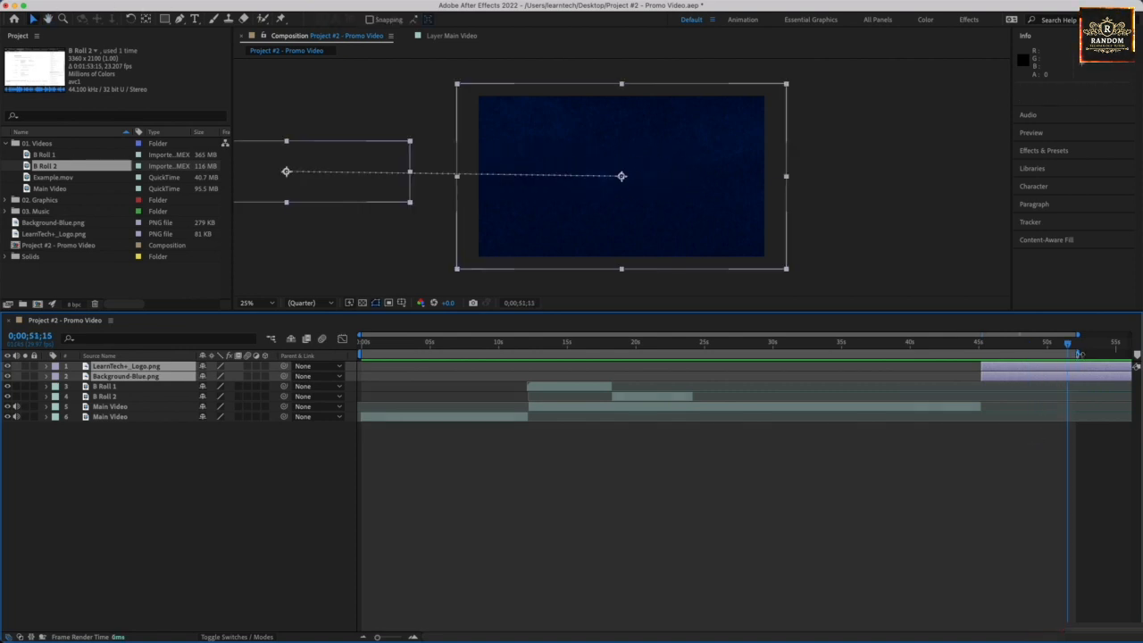
Shorten the work area to end at the playhead, 0;00;51;15, and save the project
mouse_move(1079, 354)
left_mouse_down()
mouse_move(1069, 354)
mouse_move(1073, 334)
left_mouse_up()
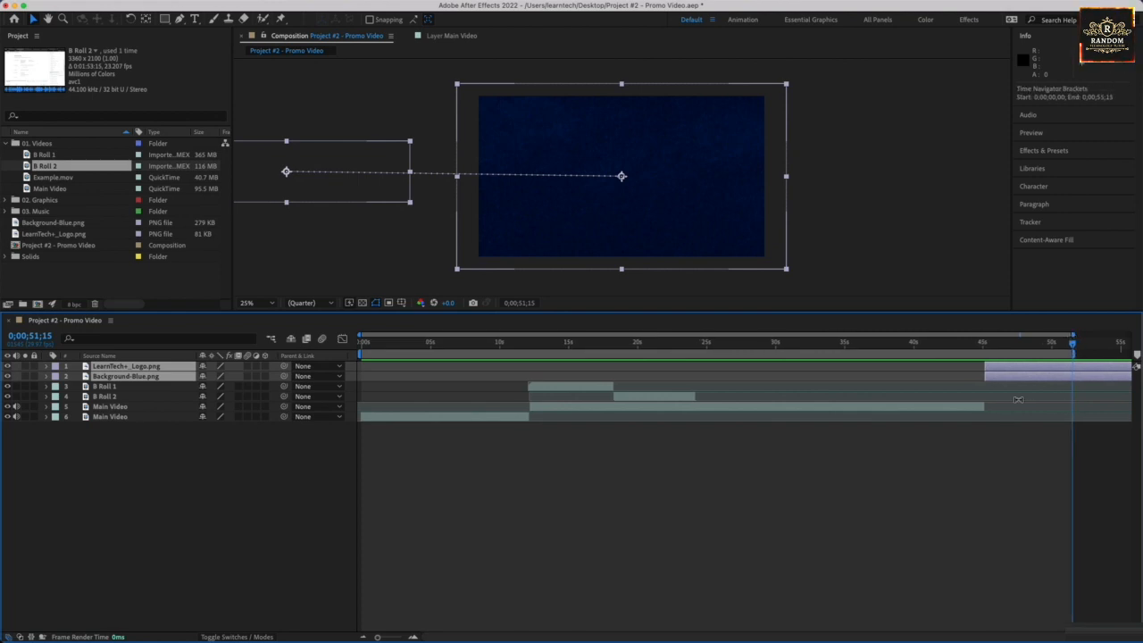
key("super+s")
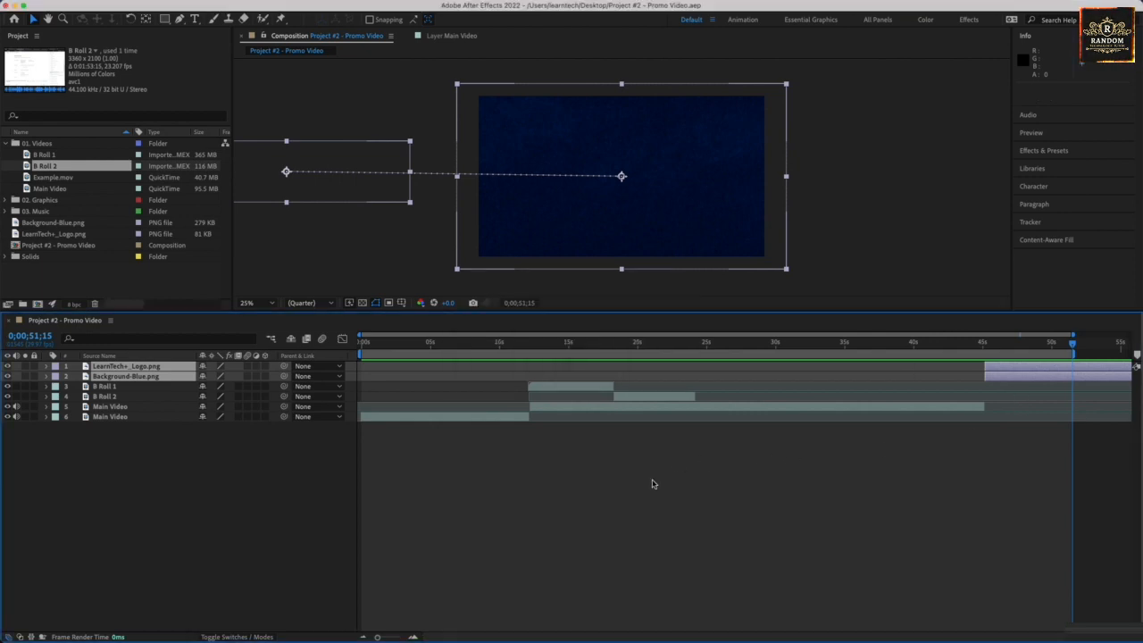